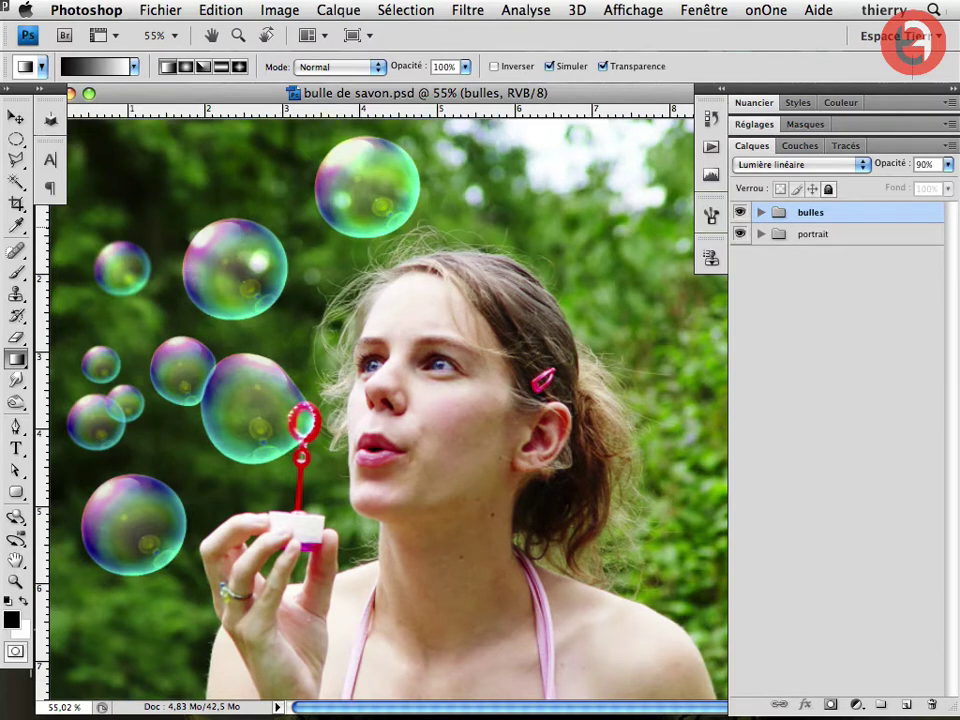
# Expand the bulles group and hide everything in it except the Calque 4 layer
pyautogui.click(761, 234)
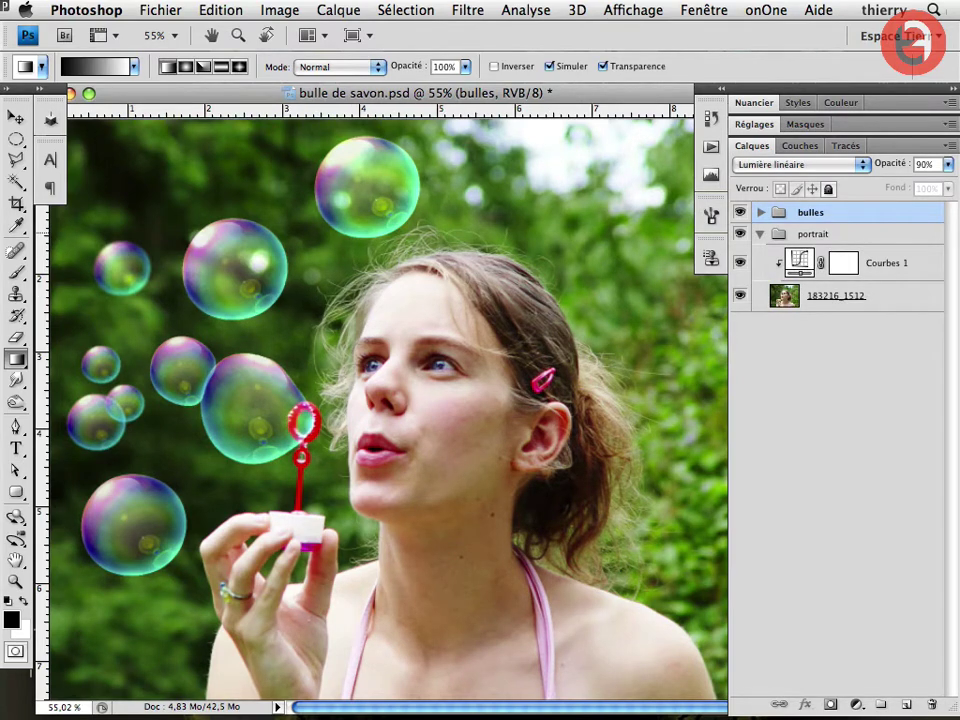
pyautogui.click(761, 234)
pyautogui.click(761, 212)
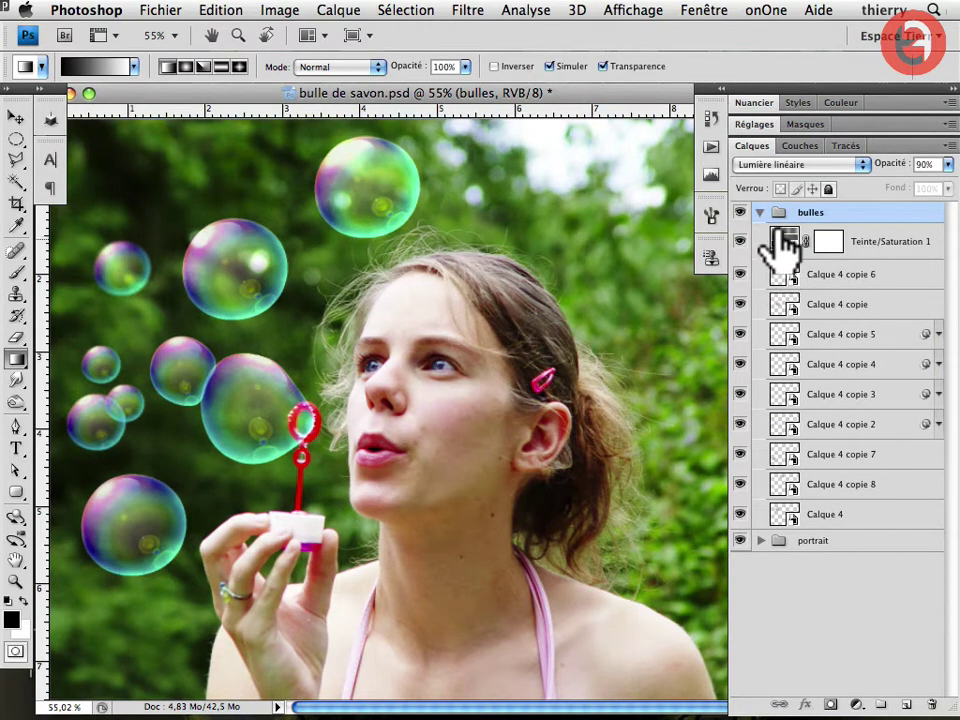
pyautogui.moveTo(741, 244); pyautogui.dragTo(740, 478)
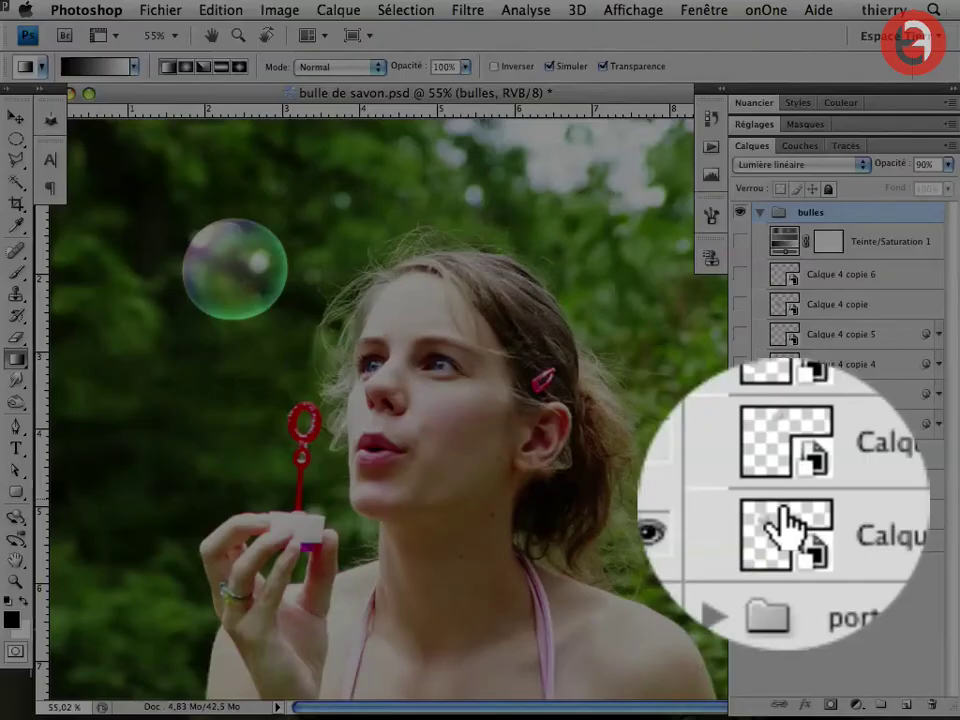
# Open the contents of the Calque 4 smart object and show its grey Calque 6 background layer
pyautogui.doubleClick(781, 521)
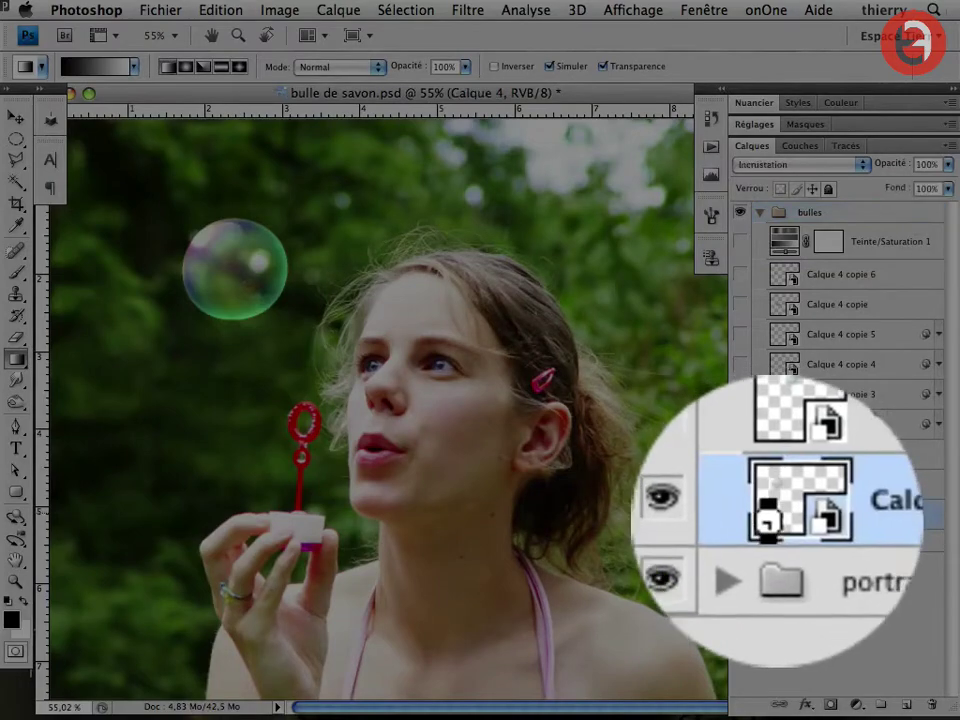
pyautogui.press('super+minus')
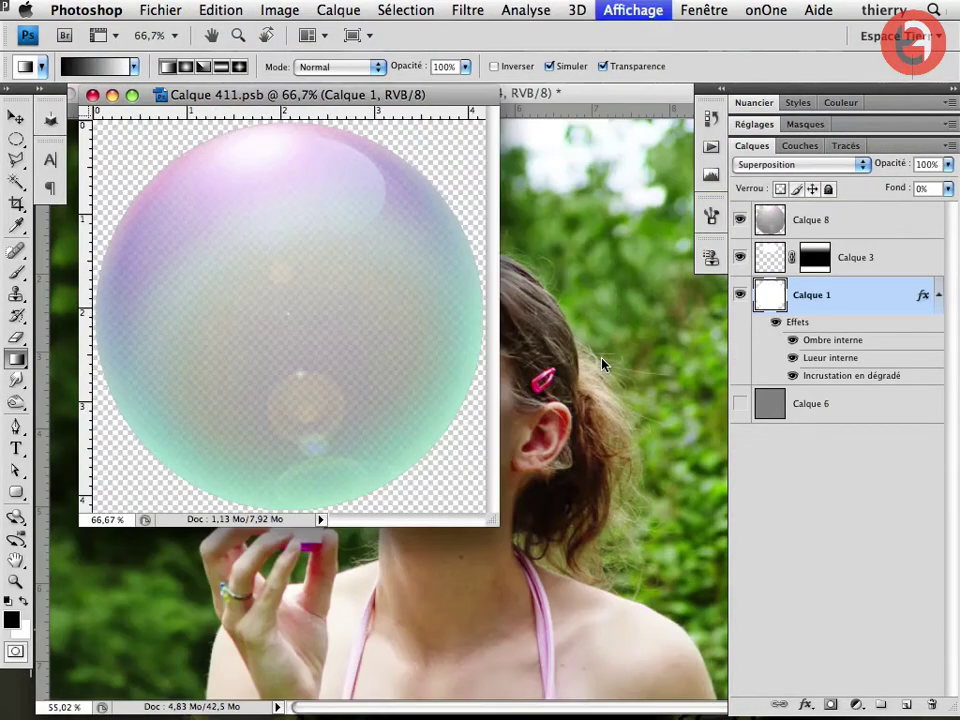
pyautogui.press('super+minus')
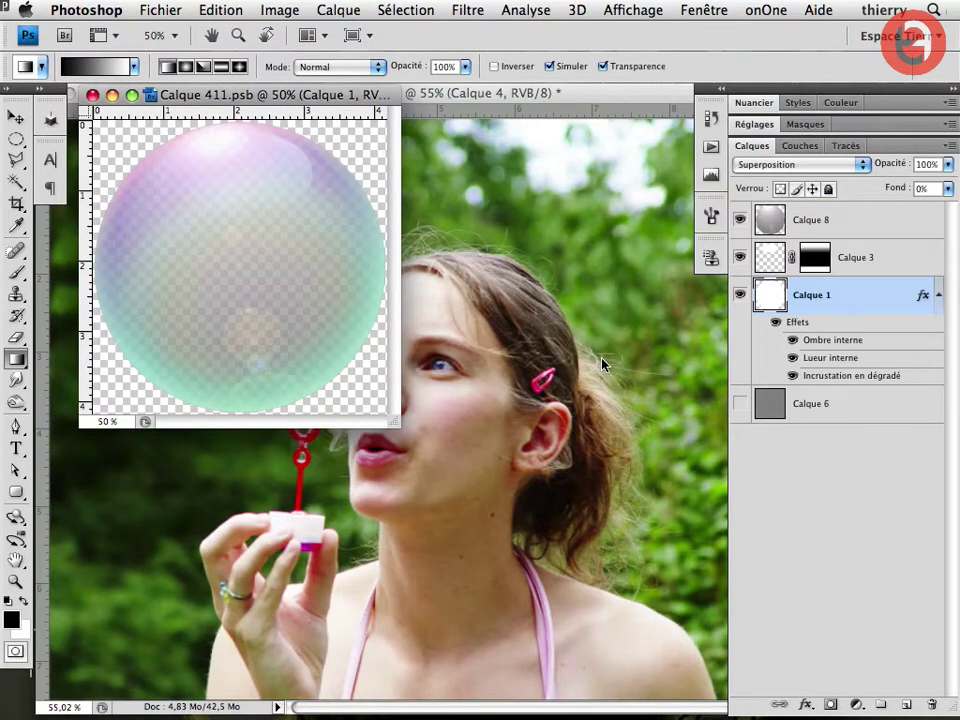
pyautogui.click(741, 405)
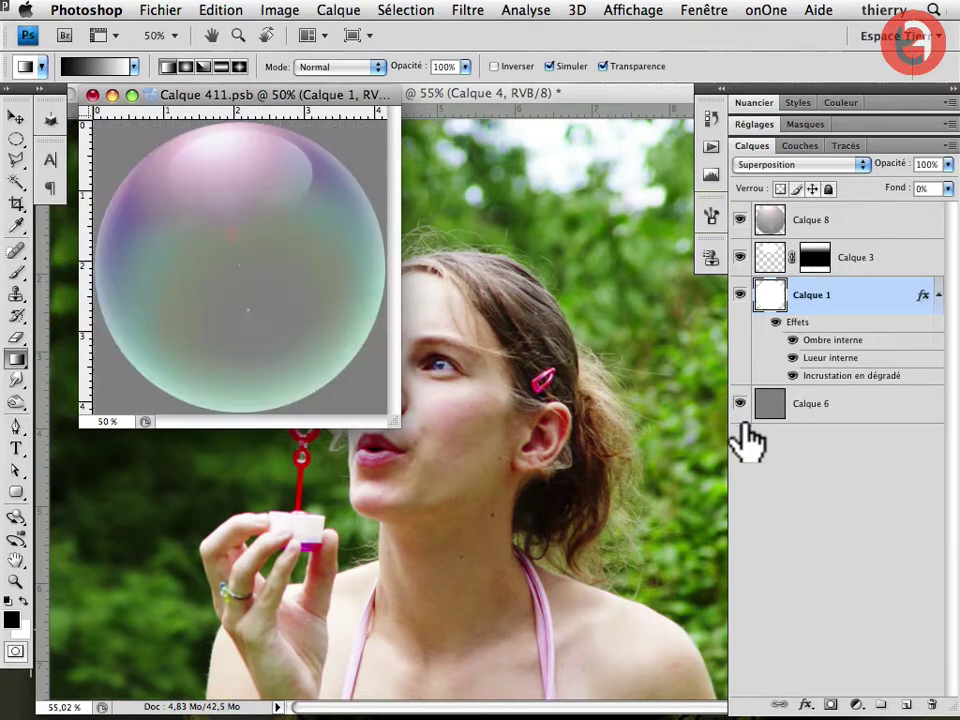
pyautogui.click(741, 405)
pyautogui.click(741, 405)
# Reposition the Calque 411.psb document as a floating window over the portrait at 50% zoom
pyautogui.moveTo(349, 97); pyautogui.dragTo(364, 133)
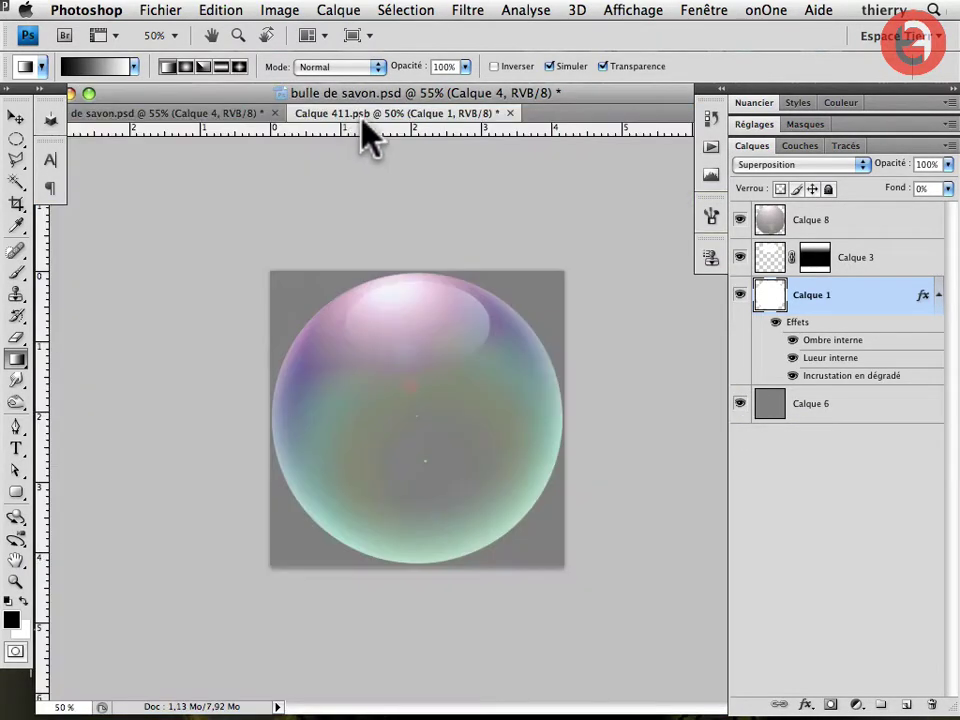
pyautogui.moveTo(318, 285); pyautogui.dragTo(243, 166)
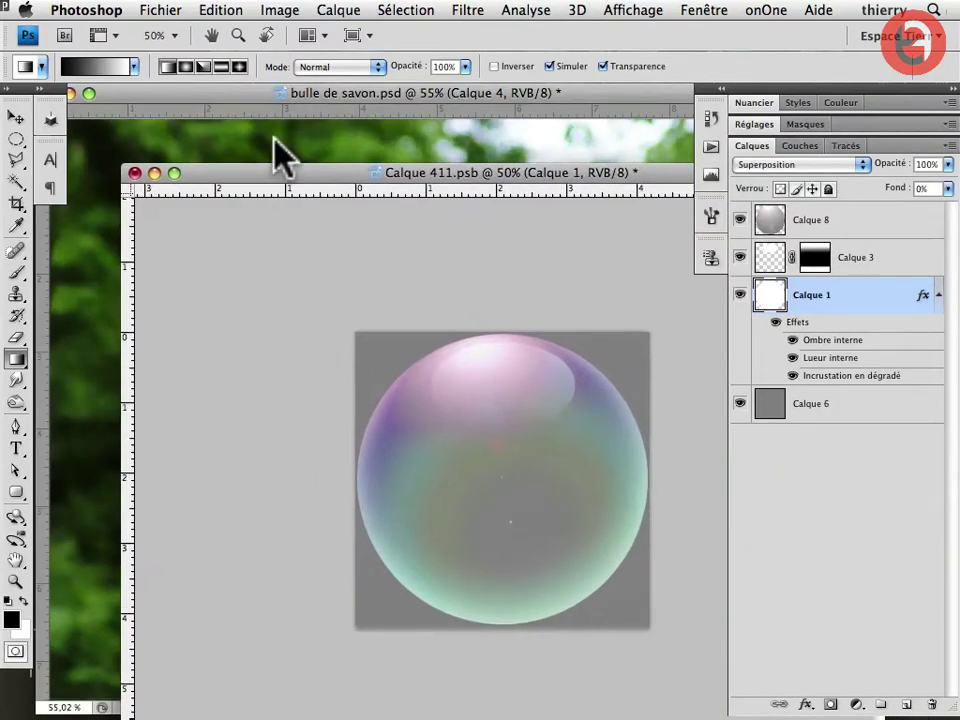
pyautogui.press('super+minus')
pyautogui.press('super+minus')
pyautogui.press('super+plus')
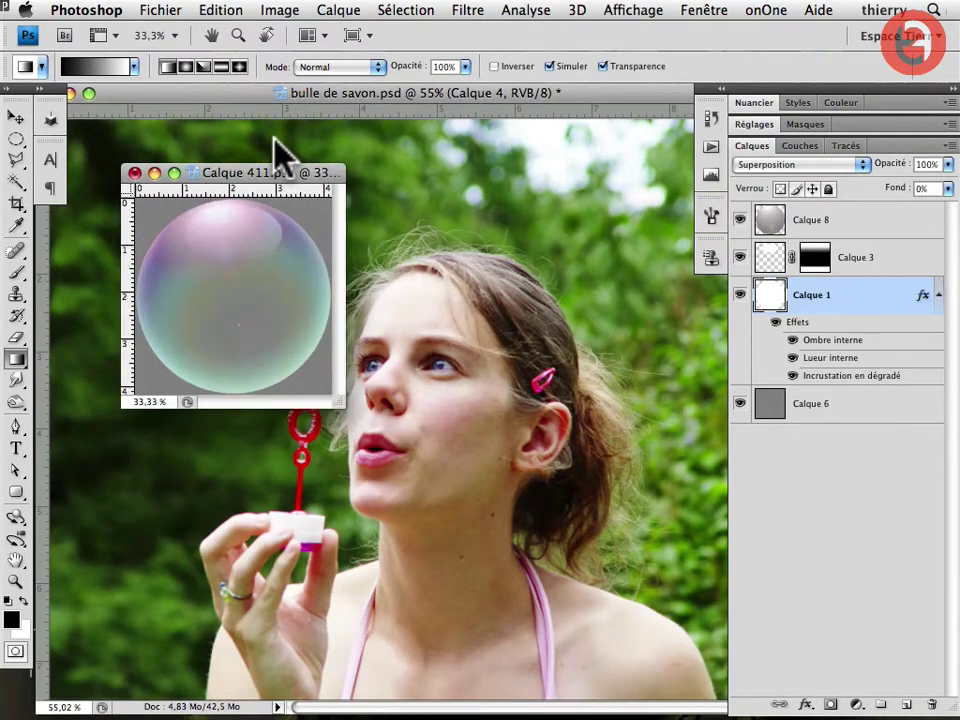
pyautogui.press('super+plus')
pyautogui.moveTo(343, 173); pyautogui.dragTo(265, 147)
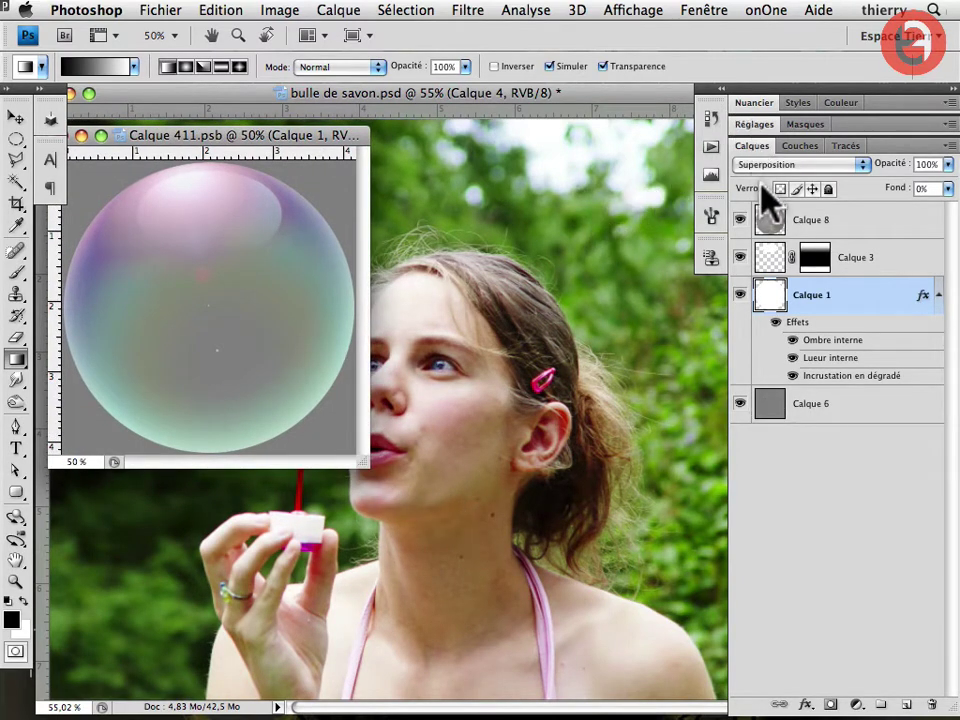
# Hide Calque 8 and Calque 3, and turn off Calque 1's Ombre interne, Lueur interne and Incrustation en dégradé effects
pyautogui.click(740, 220)
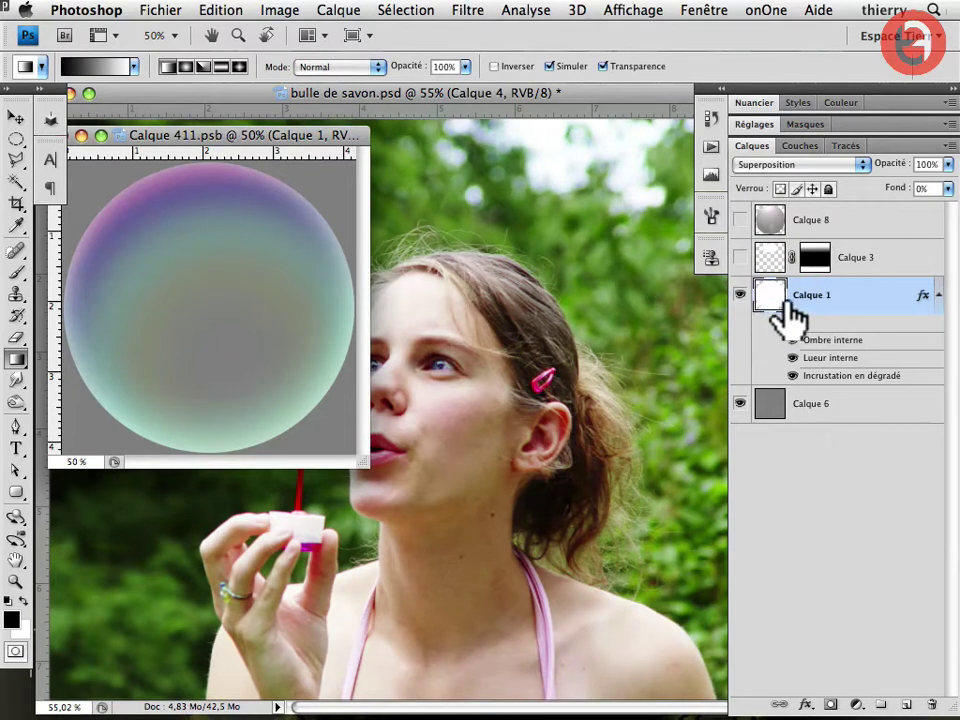
pyautogui.doubleClick(857, 305)
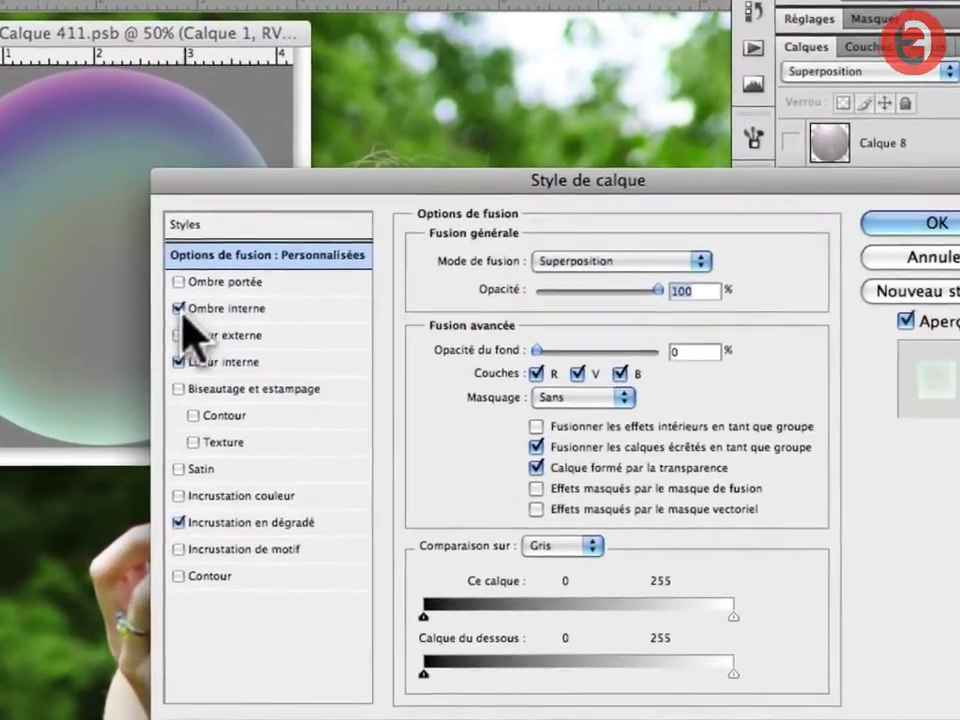
pyautogui.click(178, 308)
pyautogui.click(178, 362)
pyautogui.click(178, 522)
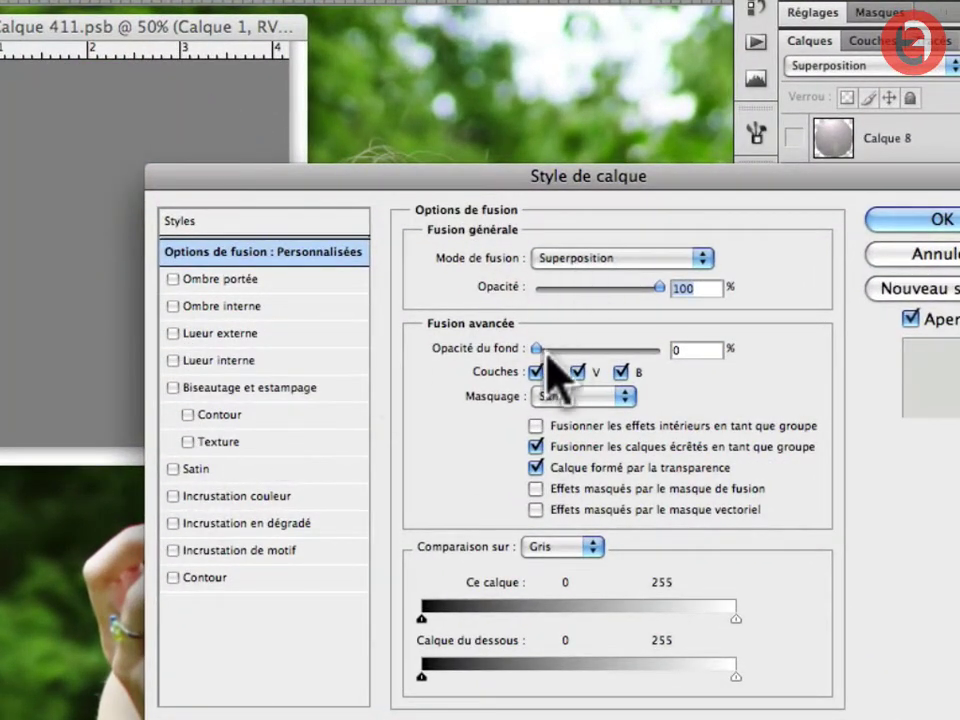
# Try a 100% fill opacity on Calque 1 and return it to 0%
pyautogui.moveTo(547, 353); pyautogui.dragTo(662, 350)
pyautogui.moveTo(542, 180); pyautogui.dragTo(576, 186)
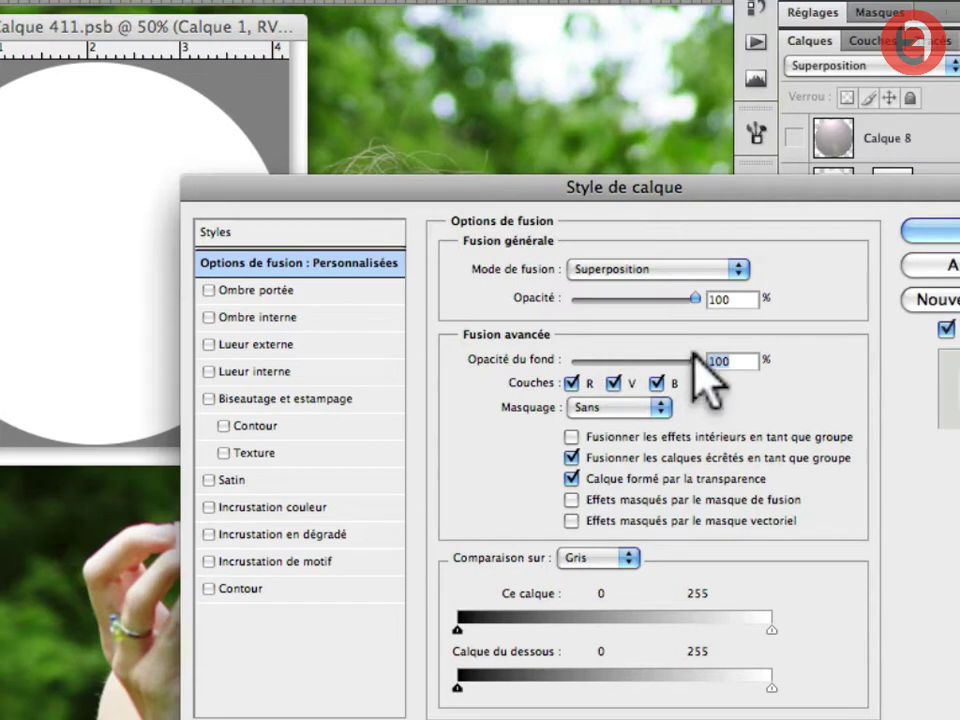
pyautogui.moveTo(695, 357); pyautogui.dragTo(566, 366)
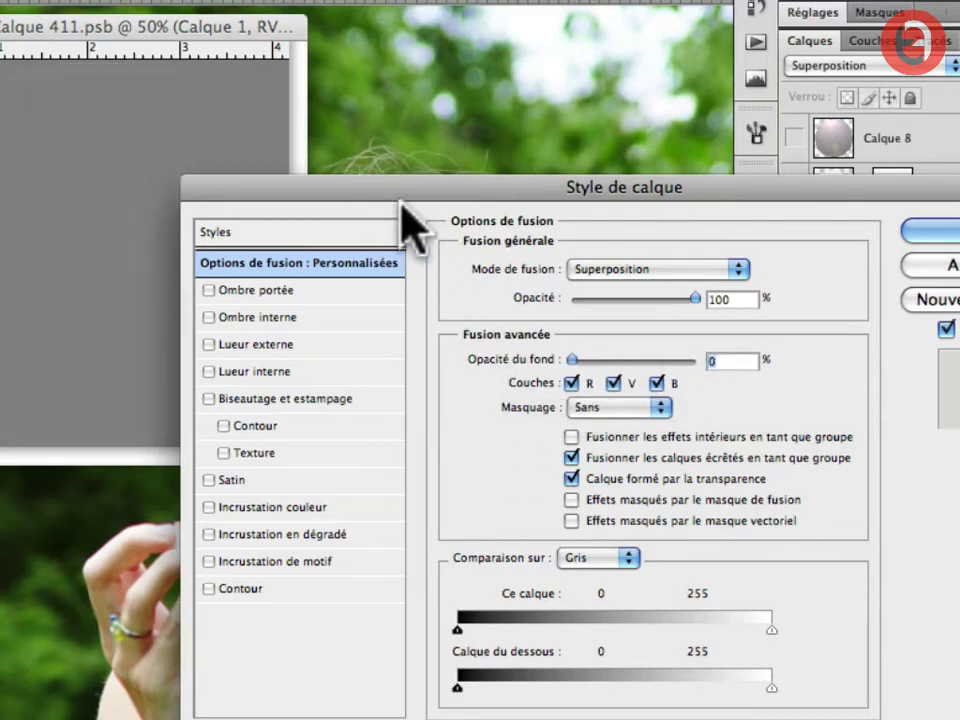
# Enable Ombre interne on Calque 1 with a -80° angle, 58 px distance and 54 px size
pyautogui.moveTo(403, 204); pyautogui.dragTo(508, 144)
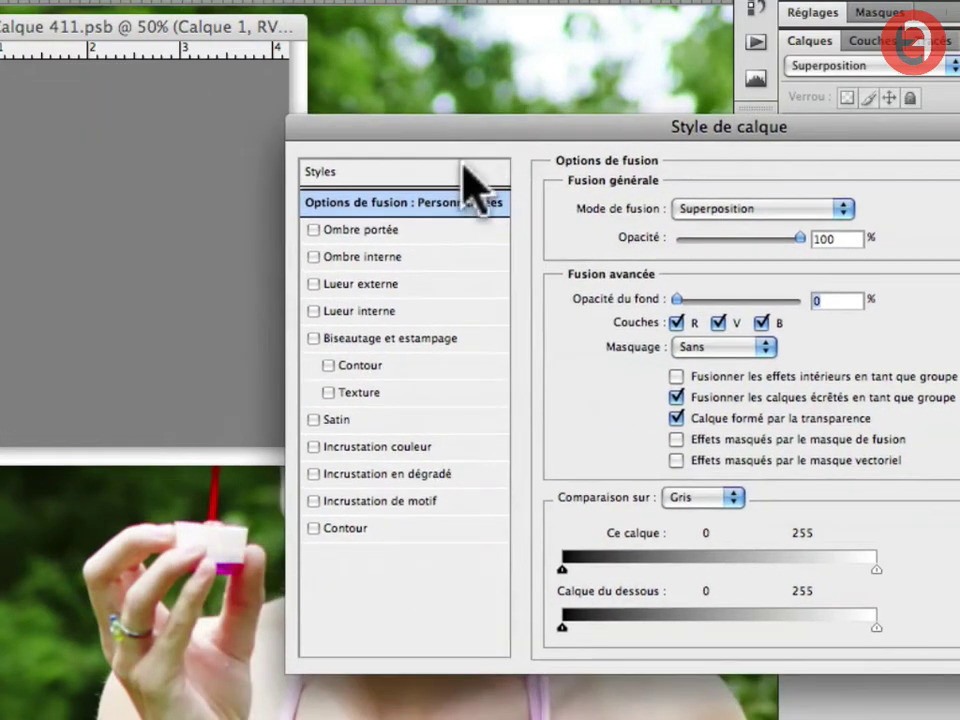
pyautogui.click(351, 258)
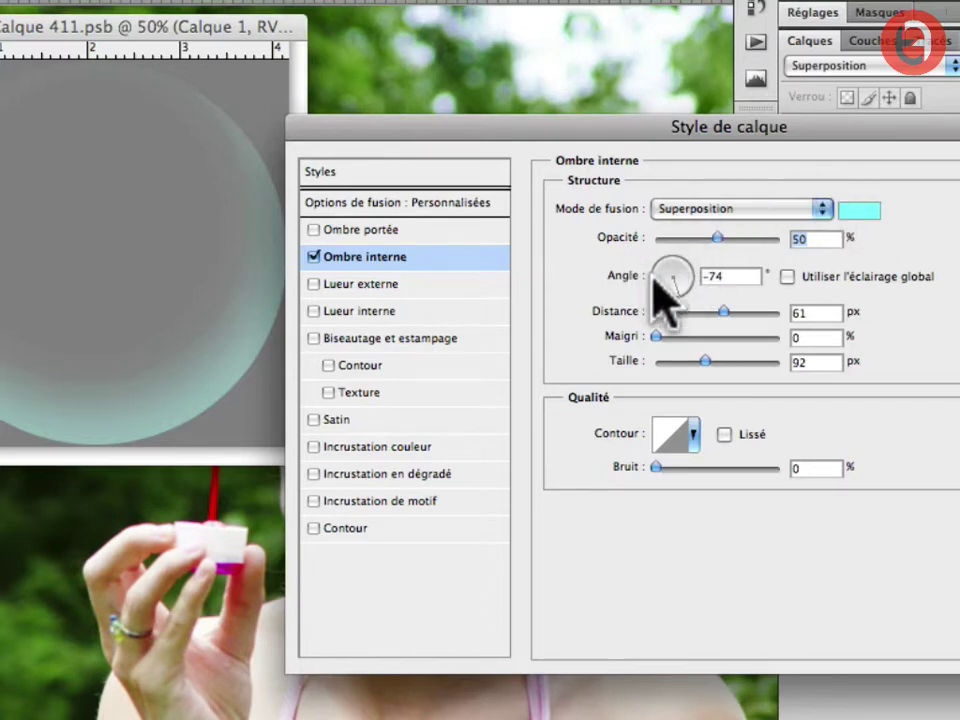
pyautogui.moveTo(705, 360); pyautogui.dragTo(677, 310)
pyautogui.moveTo(223, 347); pyautogui.dragTo(126, 322)
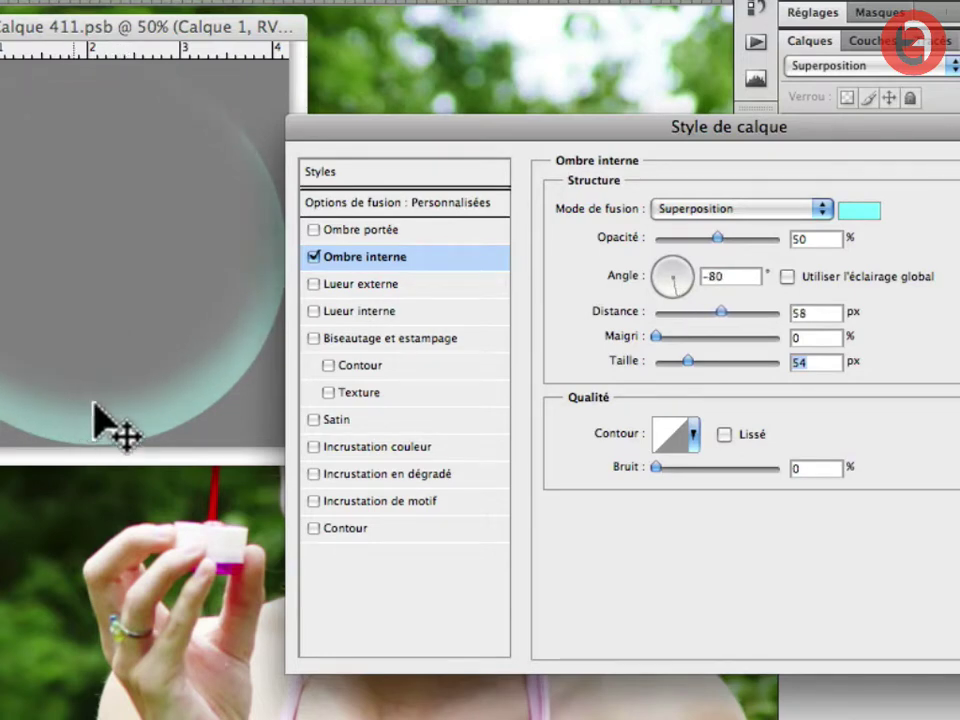
# Enable Lueur interne on Calque 1 with 43% opacity, Contour as the source and a 27 px size
pyautogui.click(362, 312)
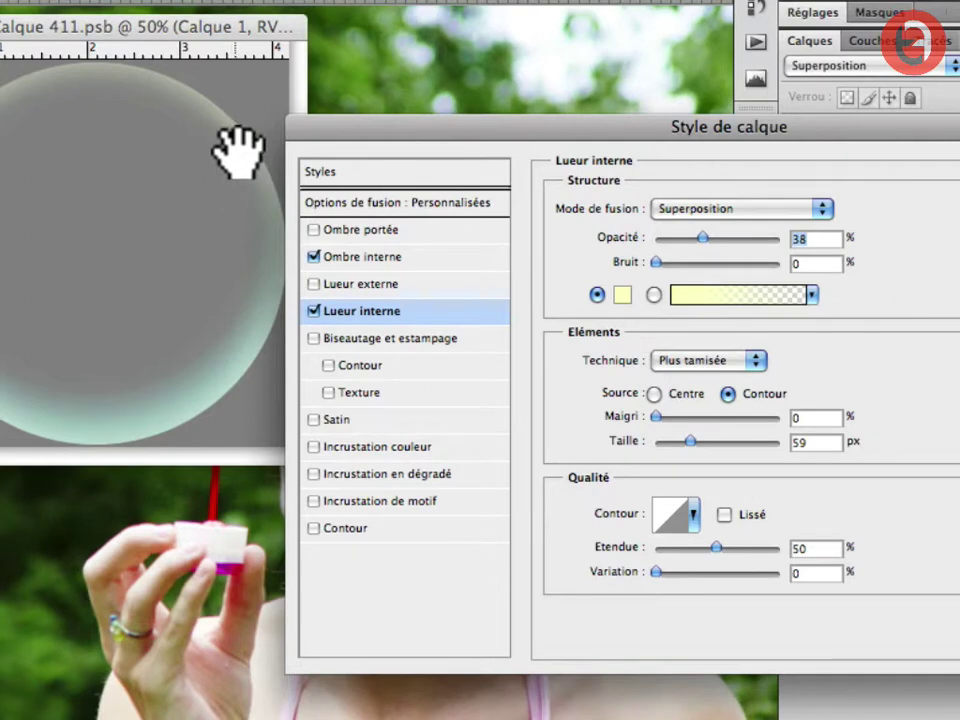
pyautogui.moveTo(630, 133); pyautogui.dragTo(624, 118)
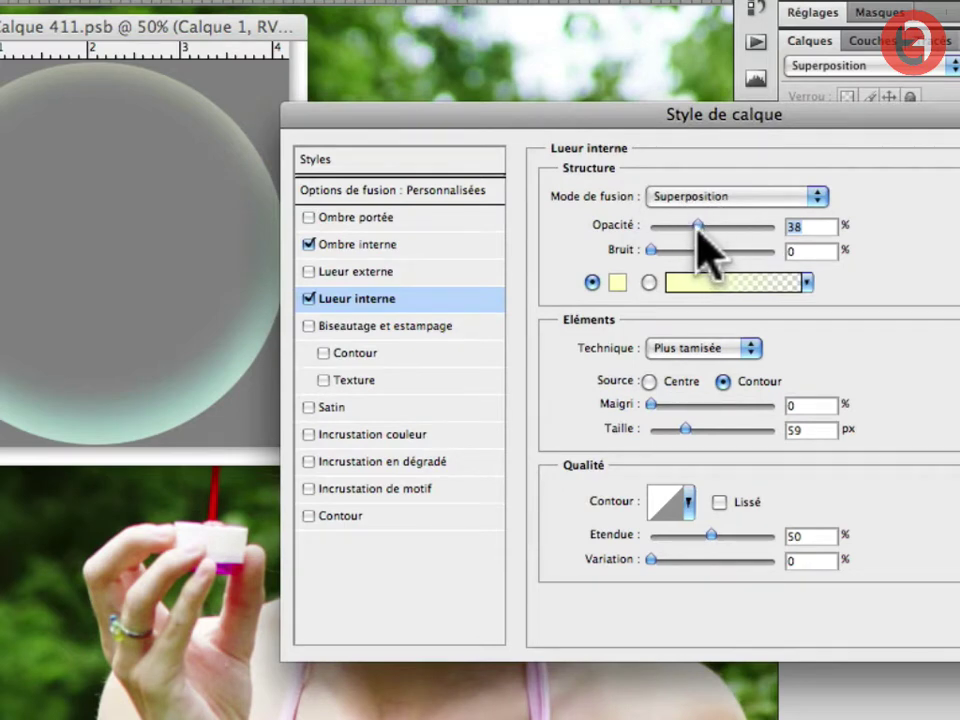
pyautogui.moveTo(698, 225)
pyautogui.mouseDown()
pyautogui.moveTo(748, 224)
pyautogui.moveTo(704, 225)
pyautogui.mouseUp()
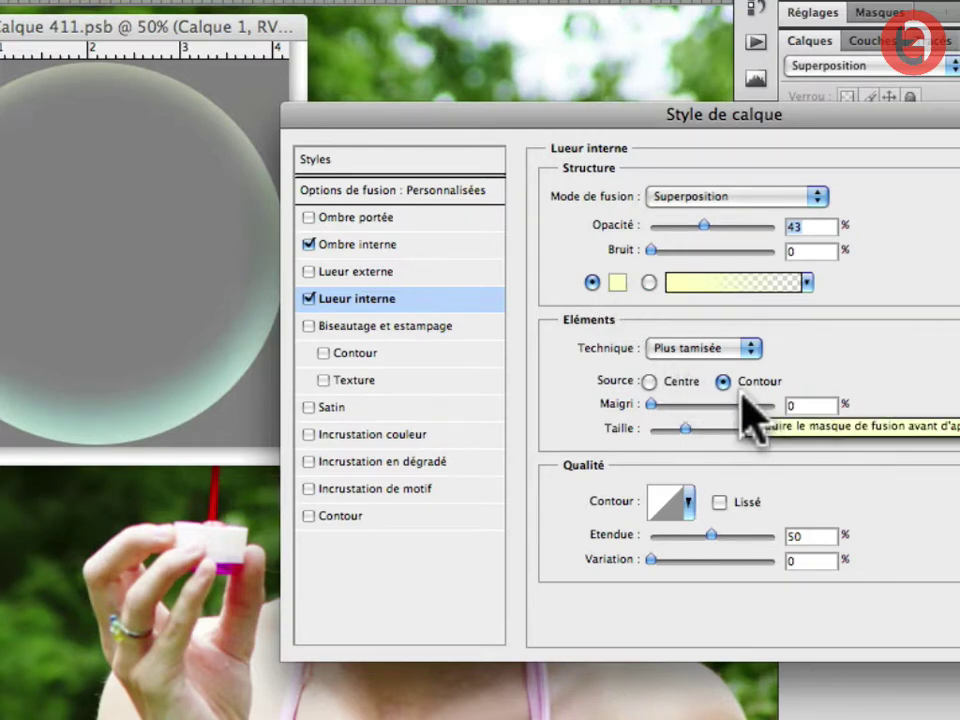
pyautogui.click(649, 381)
pyautogui.click(722, 381)
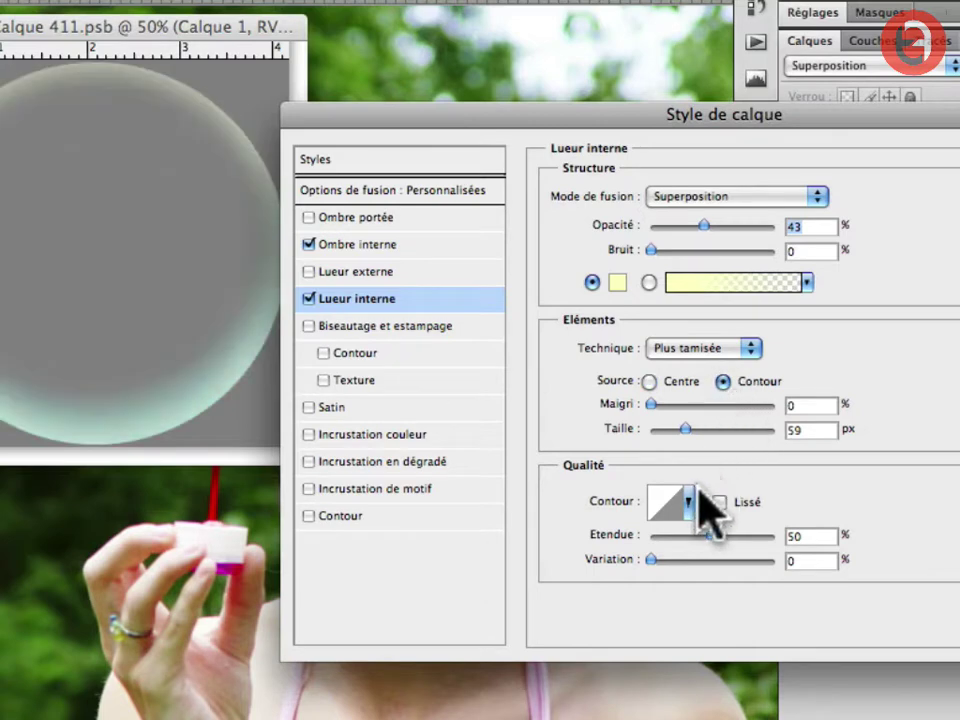
pyautogui.moveTo(686, 428); pyautogui.dragTo(669, 430)
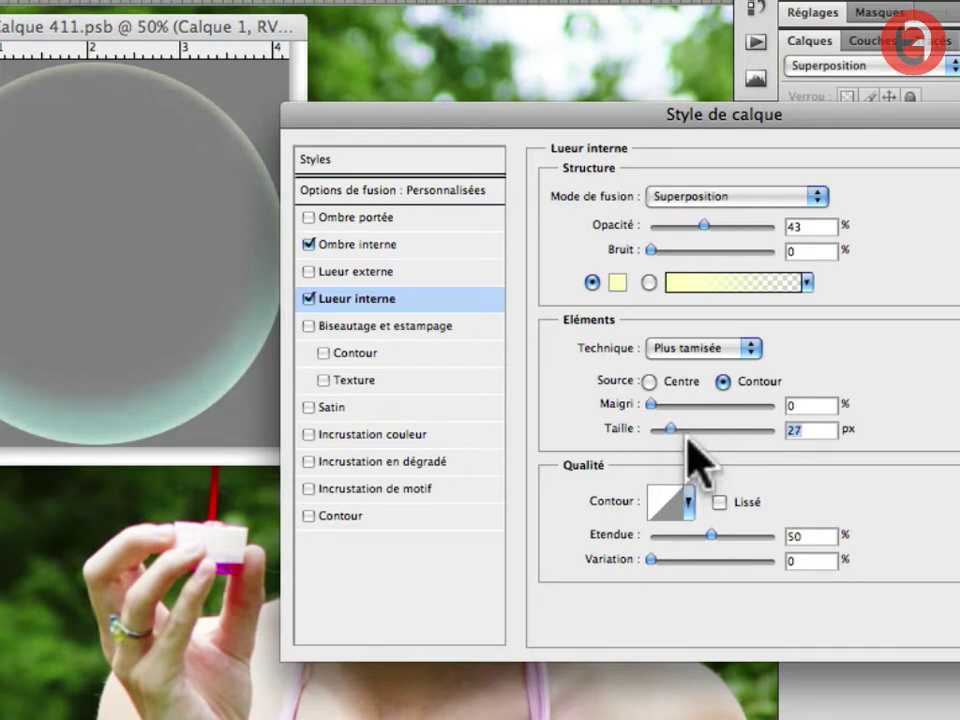
# Enable Incrustation en dégradé on Calque 1, keeping the bubble uncovered by the layer style dialog
pyautogui.click(385, 460)
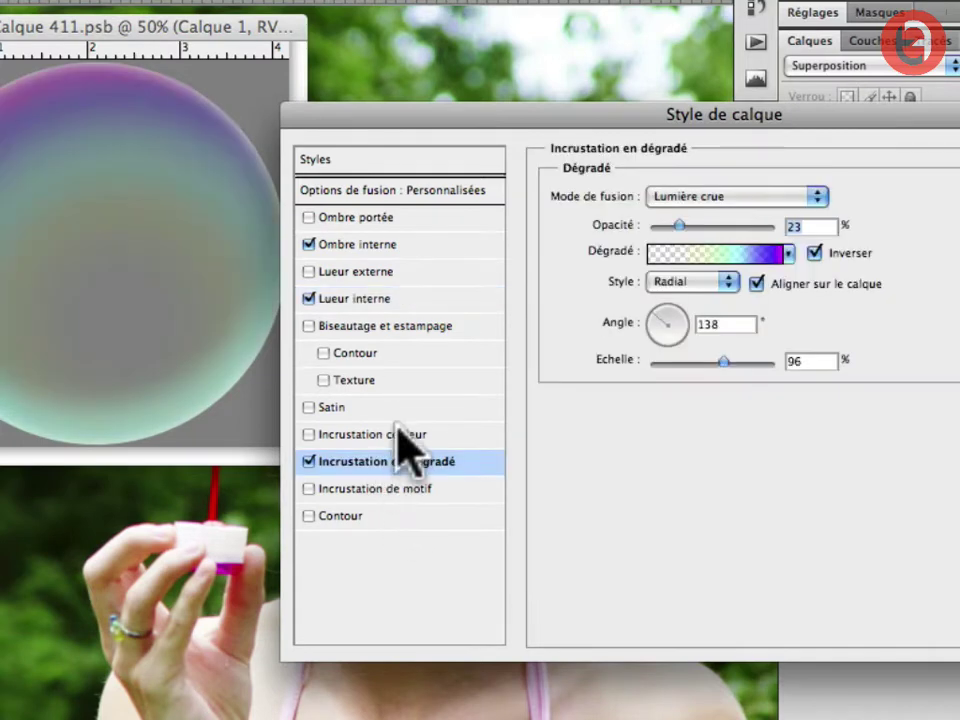
pyautogui.moveTo(529, 105); pyautogui.dragTo(549, 135)
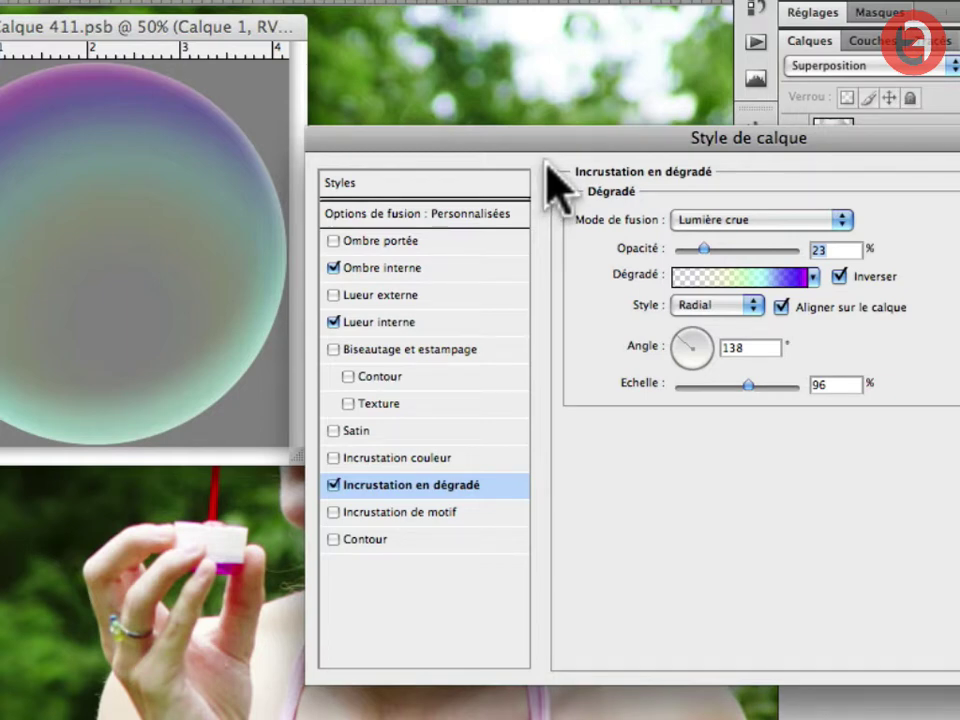
pyautogui.moveTo(542, 144); pyautogui.dragTo(550, 164)
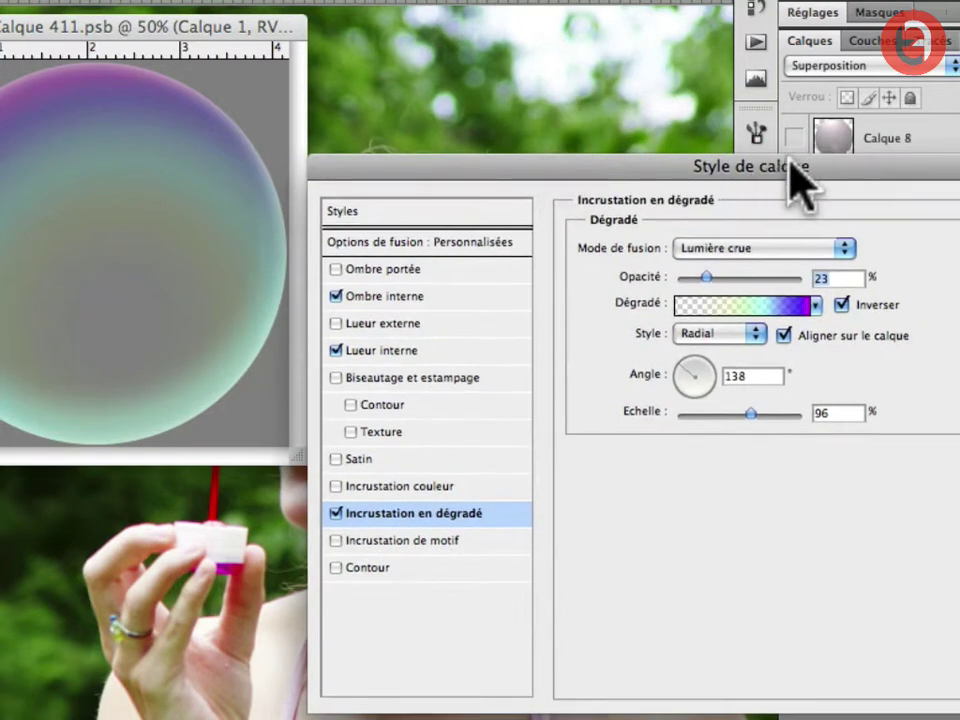
pyautogui.moveTo(790, 163); pyautogui.dragTo(741, 196)
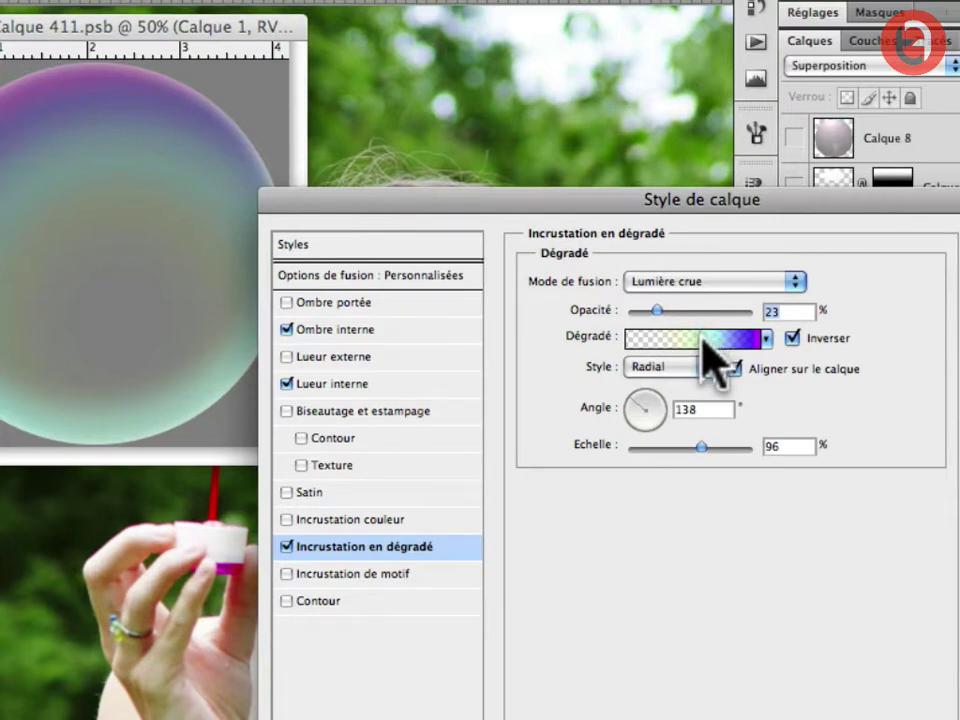
# Raise the gradient overlay's opacity to 100%, trying the Linéaire style and non-inverted colours before restoring Radial and Inverser
pyautogui.click(708, 367)
pyautogui.click(655, 345)
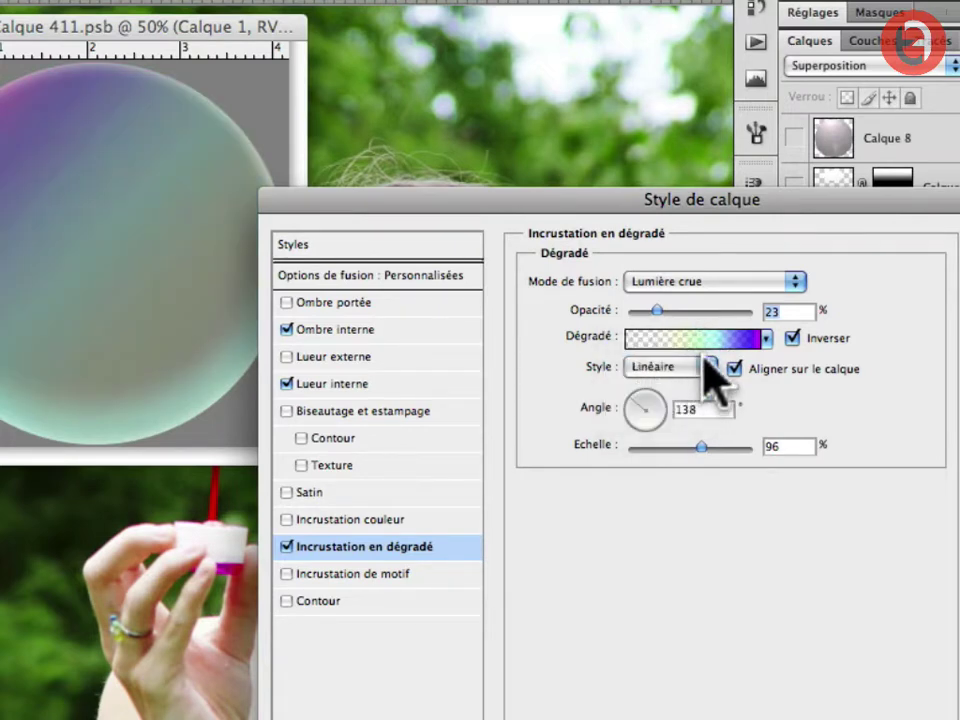
pyautogui.moveTo(658, 312); pyautogui.dragTo(765, 314)
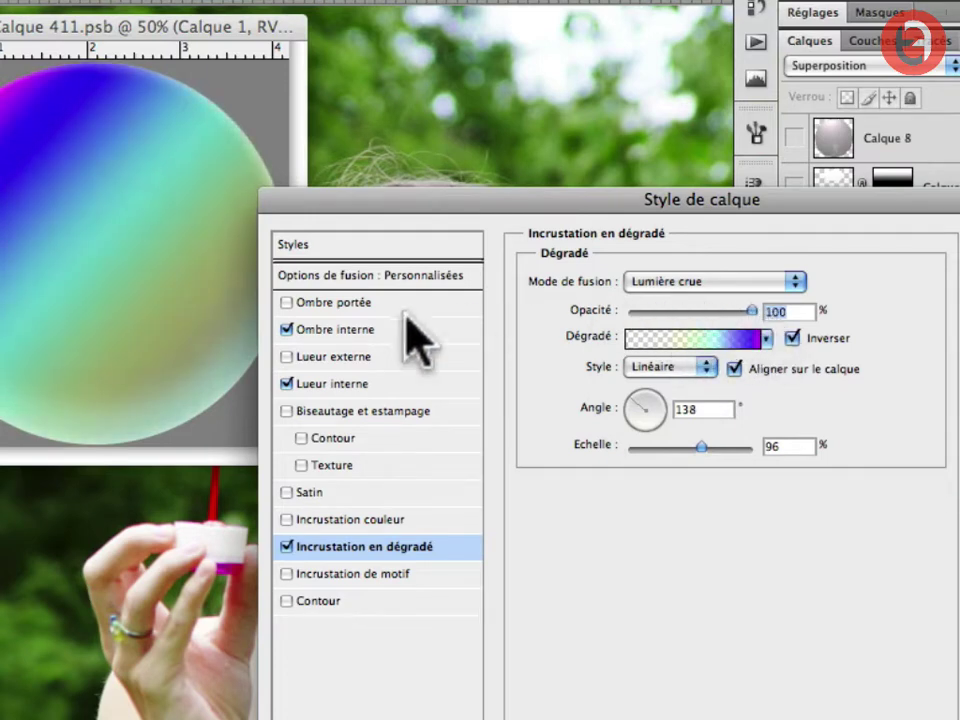
pyautogui.click(672, 368)
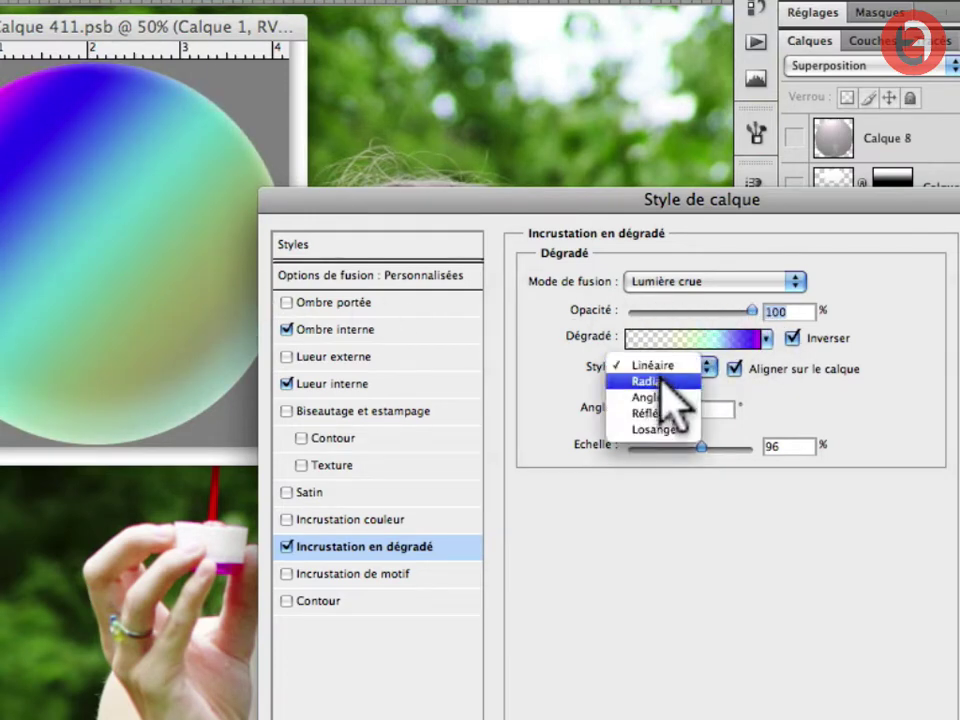
pyautogui.click(671, 380)
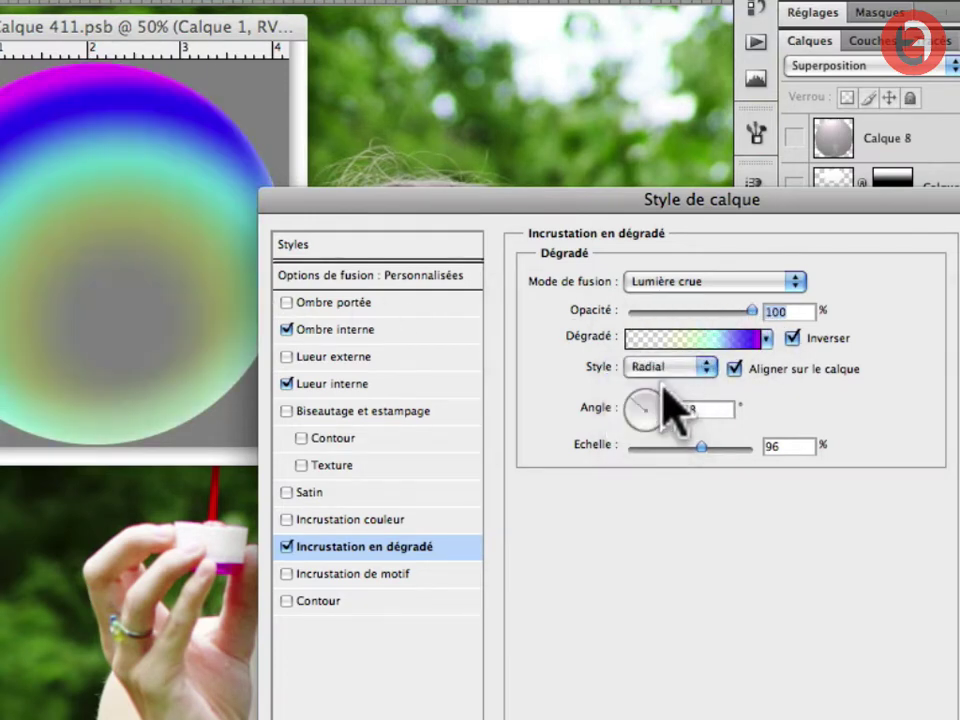
pyautogui.click(793, 339)
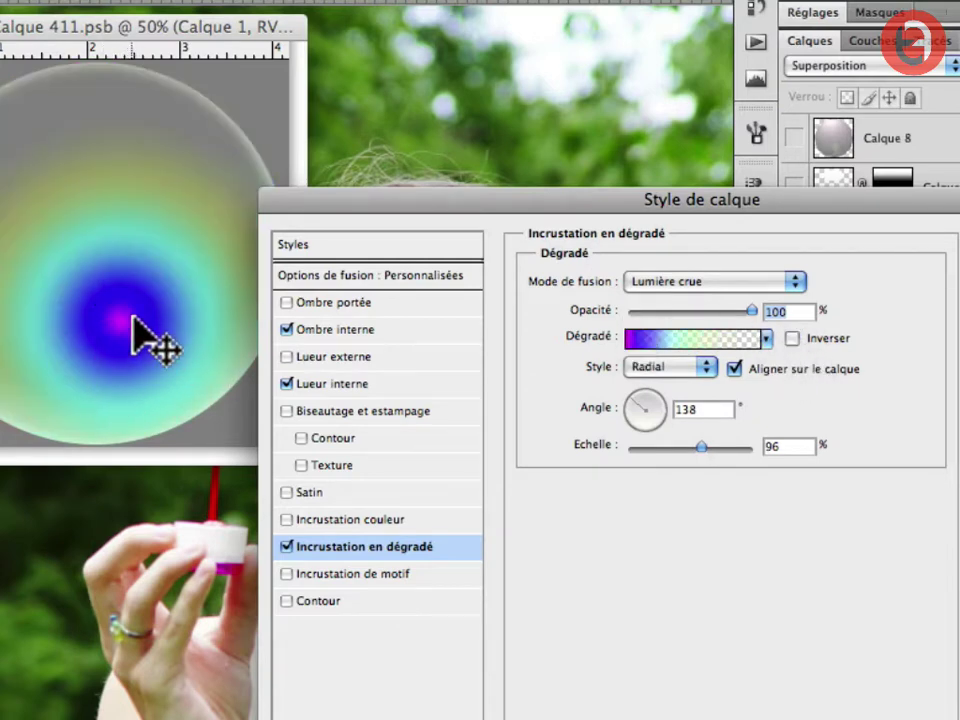
pyautogui.click(793, 339)
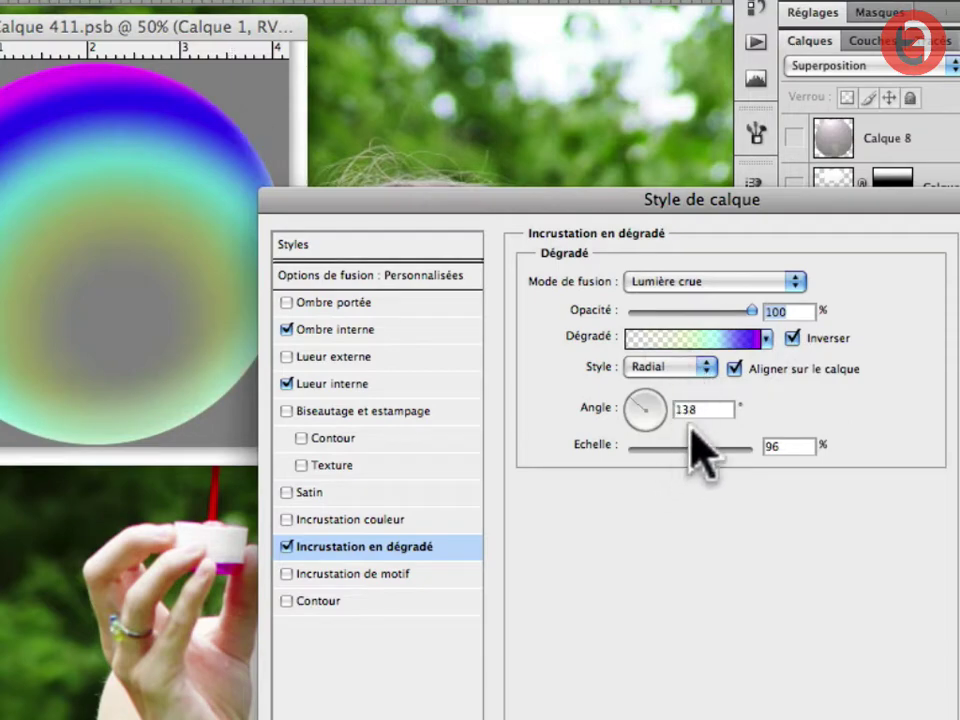
# Load the Spectre preset into the gradient of Calque 1's gradient overlay, keeping the bubble uncovered by the gradient editor
pyautogui.click(693, 338)
pyautogui.moveTo(607, 250); pyautogui.dragTo(547, 190)
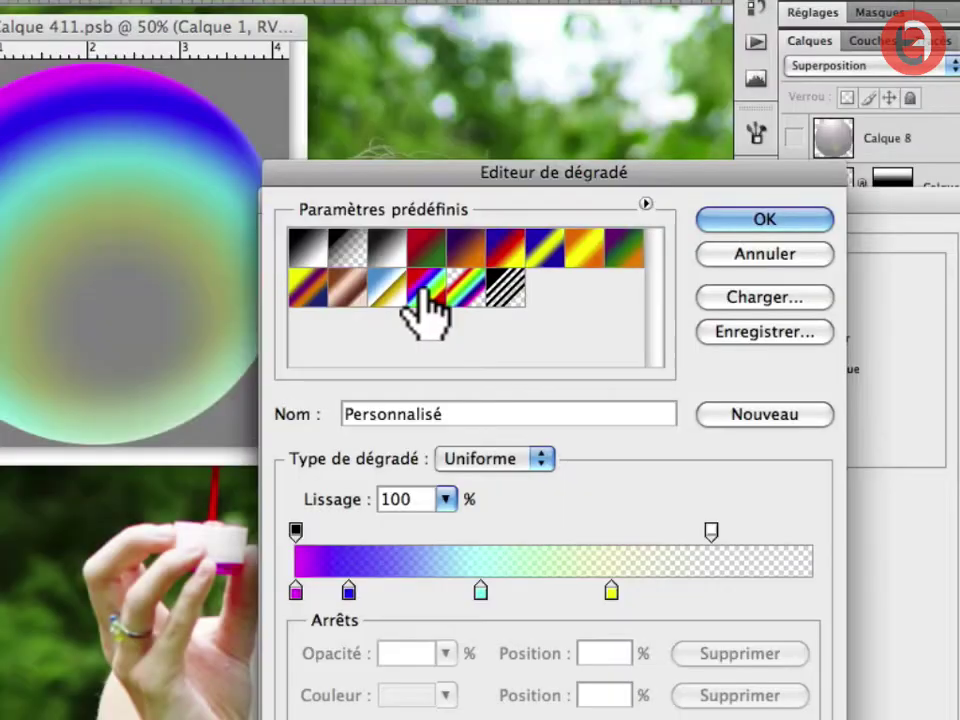
pyautogui.click(424, 290)
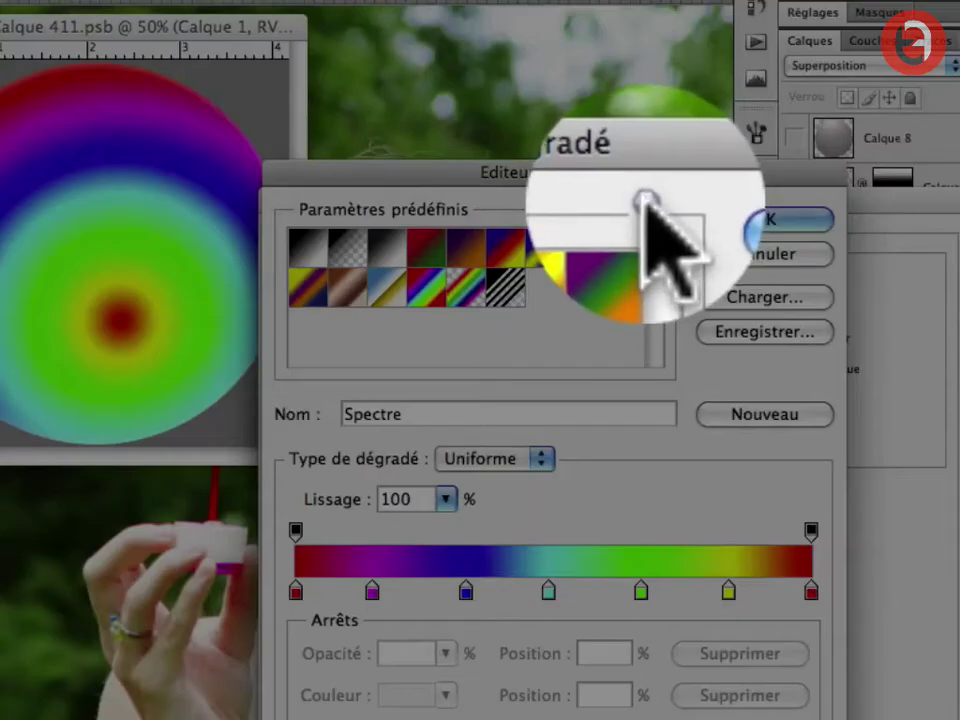
# Reset the gradient presets, replacing the active gradients with the default set
pyautogui.click(645, 205)
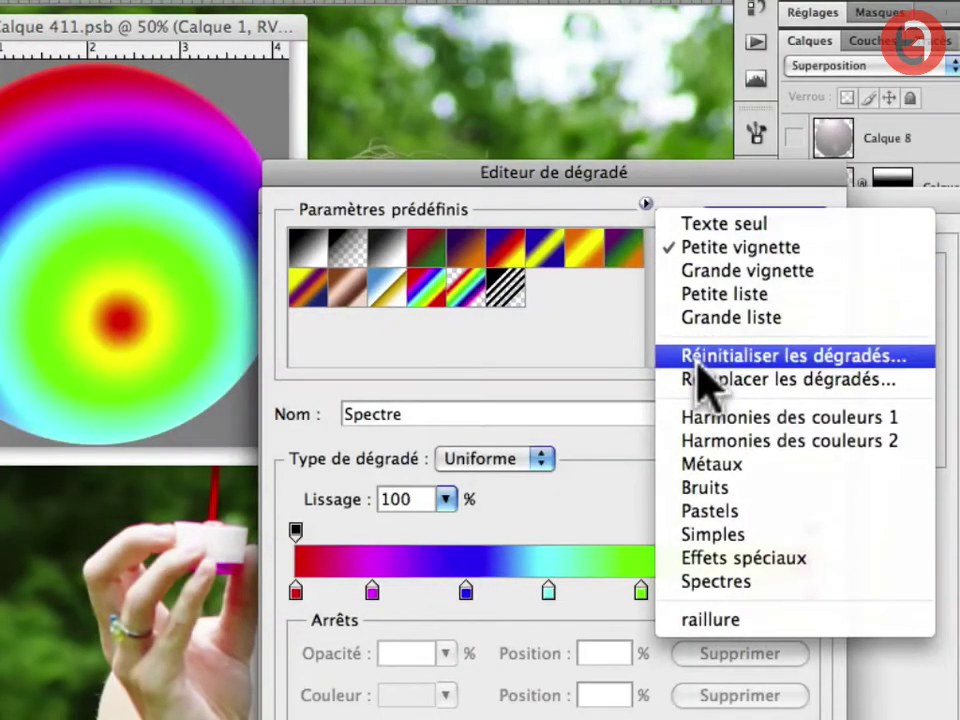
pyautogui.click(780, 358)
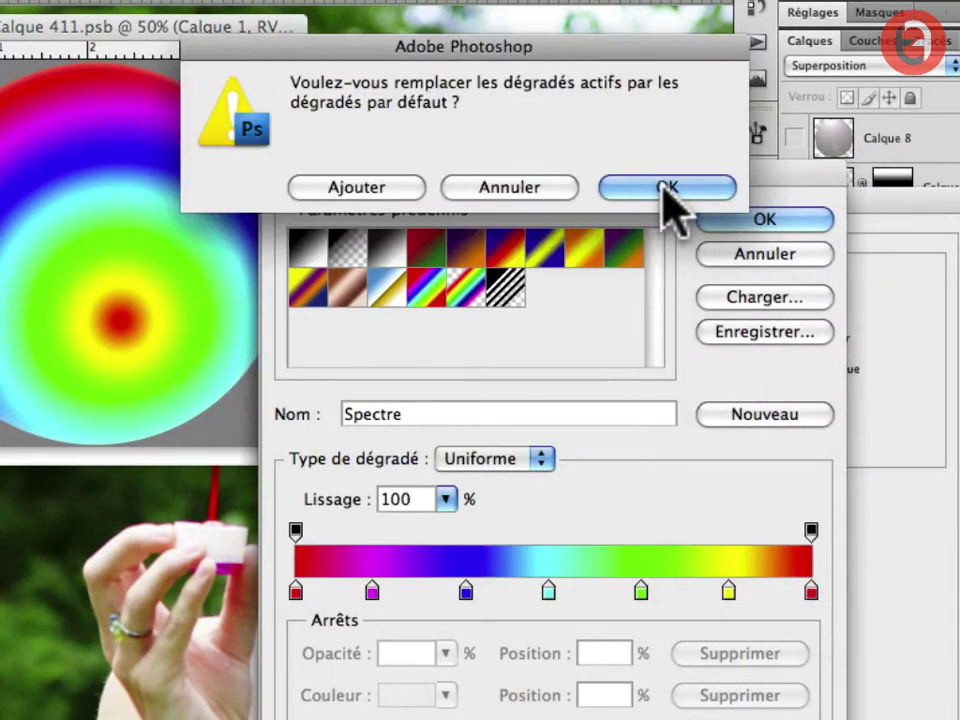
pyautogui.click(668, 190)
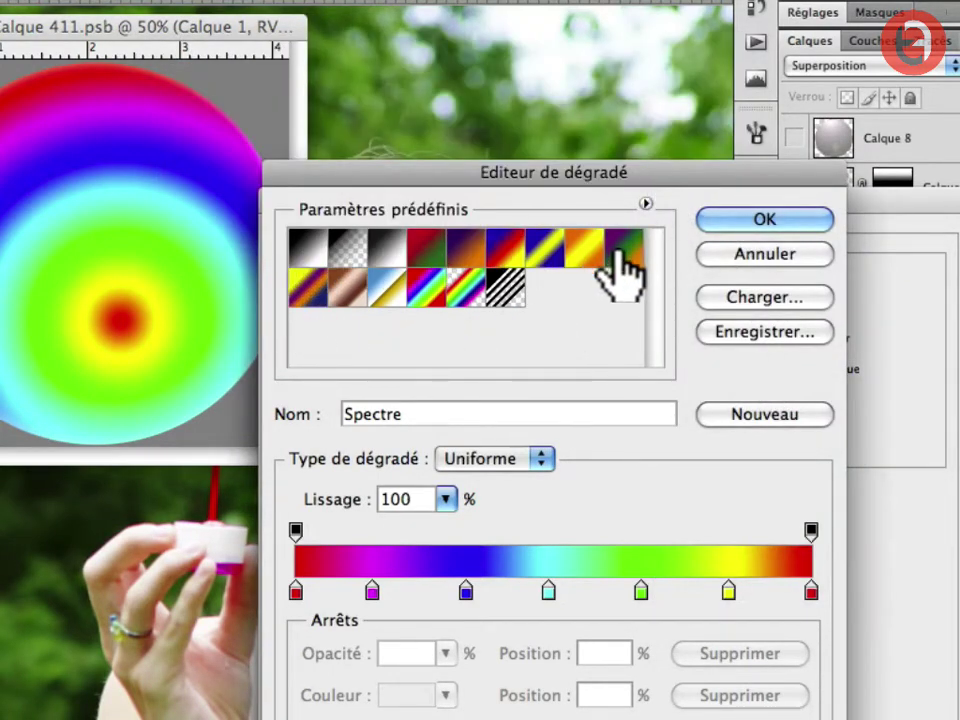
# Remove the starting red and green colour stops, and shift the magenta, blue and cyan stops toward the gradient's start
pyautogui.moveTo(470, 195); pyautogui.dragTo(524, 12)
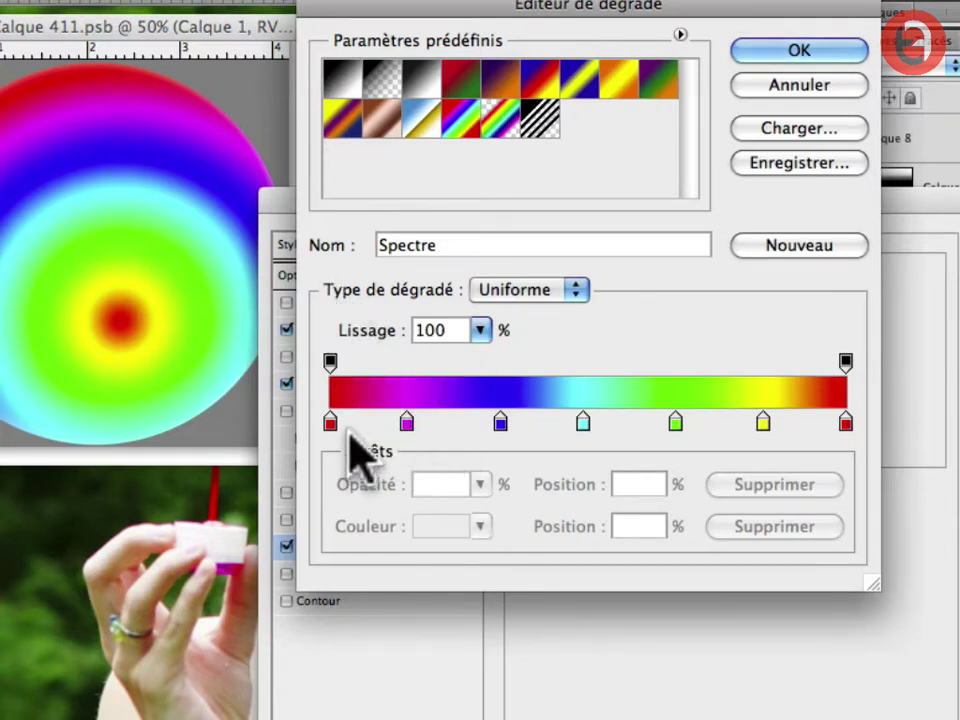
pyautogui.moveTo(330, 421); pyautogui.dragTo(347, 555)
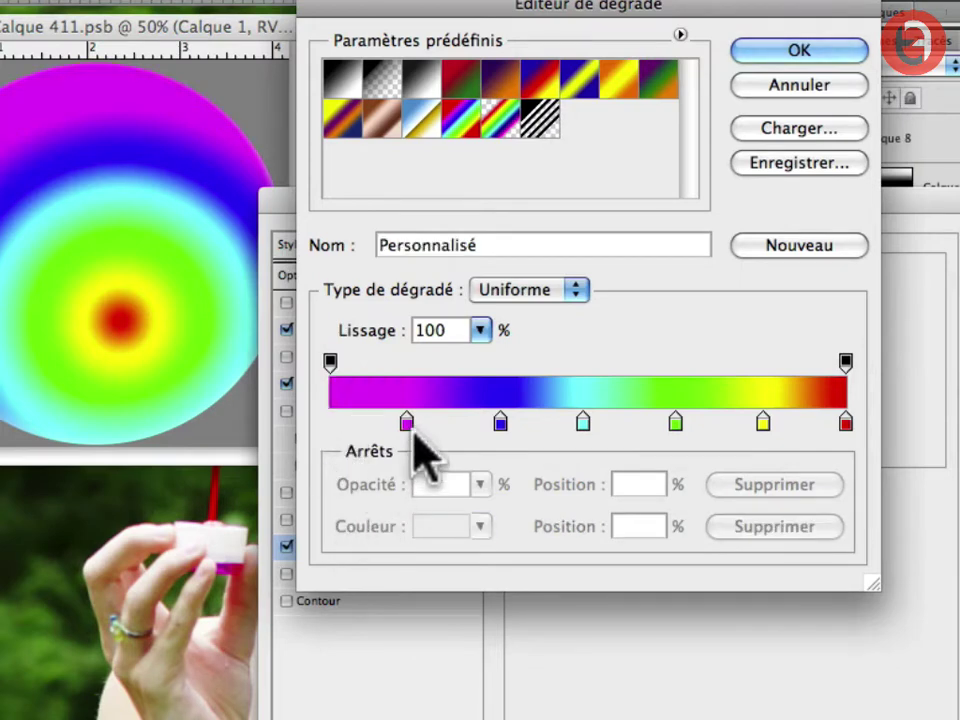
pyautogui.moveTo(406, 422); pyautogui.dragTo(330, 440)
pyautogui.moveTo(500, 422); pyautogui.dragTo(395, 423)
pyautogui.moveTo(581, 420); pyautogui.dragTo(470, 421)
pyautogui.moveTo(672, 420); pyautogui.dragTo(677, 514)
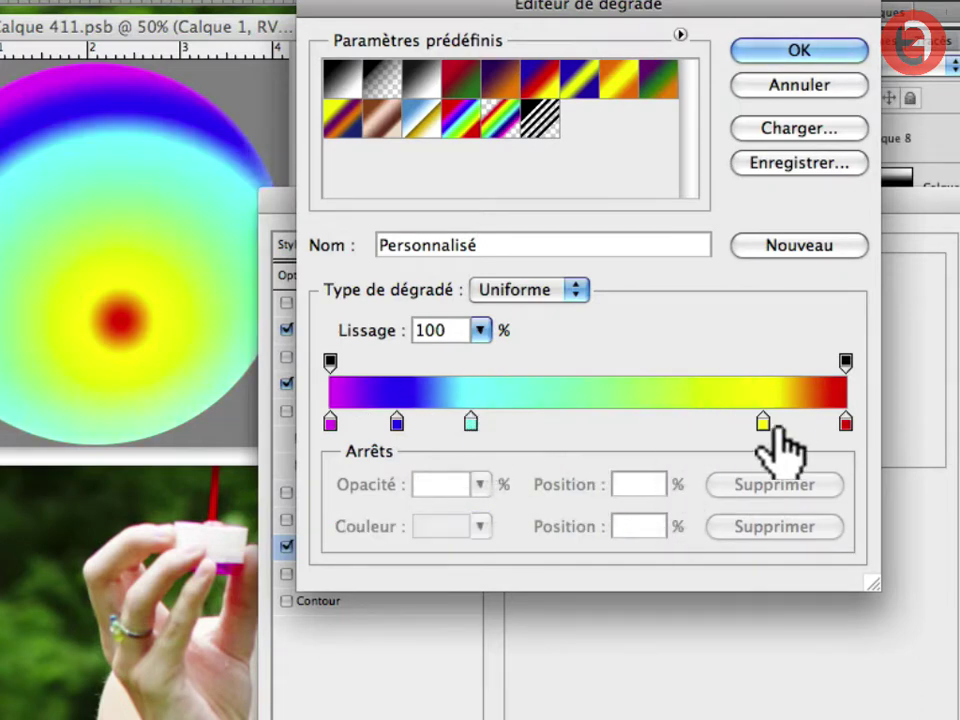
# Remove the ending red stop and place the blue stop at 13%, cyan at 28% and yellow at about 43%
pyautogui.moveTo(763, 421); pyautogui.dragTo(540, 430)
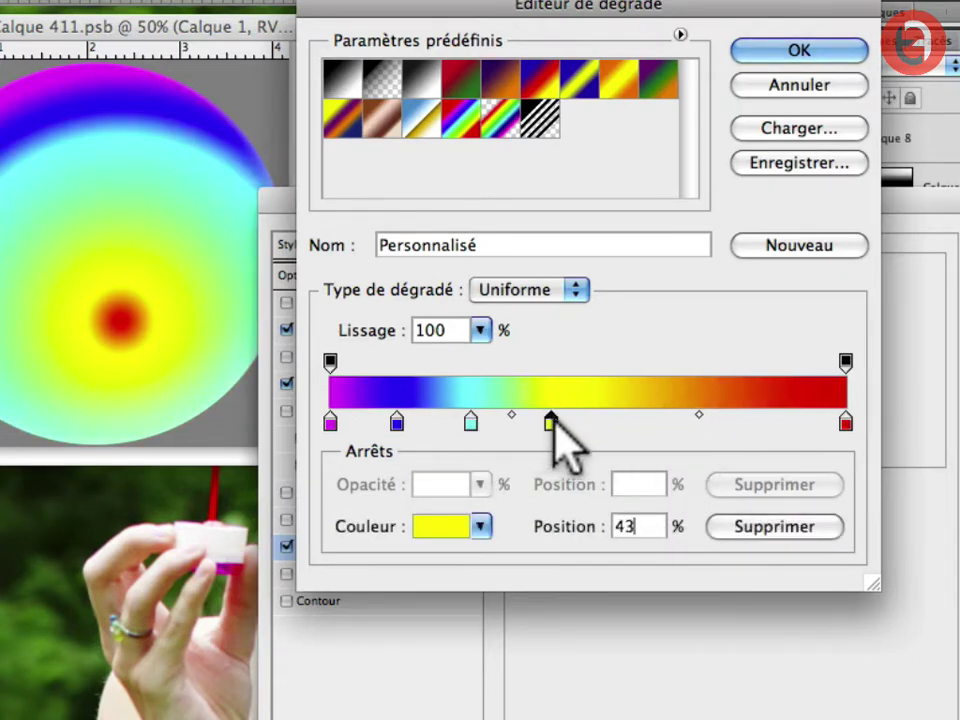
pyautogui.moveTo(471, 420); pyautogui.dragTo(479, 421)
pyautogui.moveTo(397, 421); pyautogui.dragTo(405, 421)
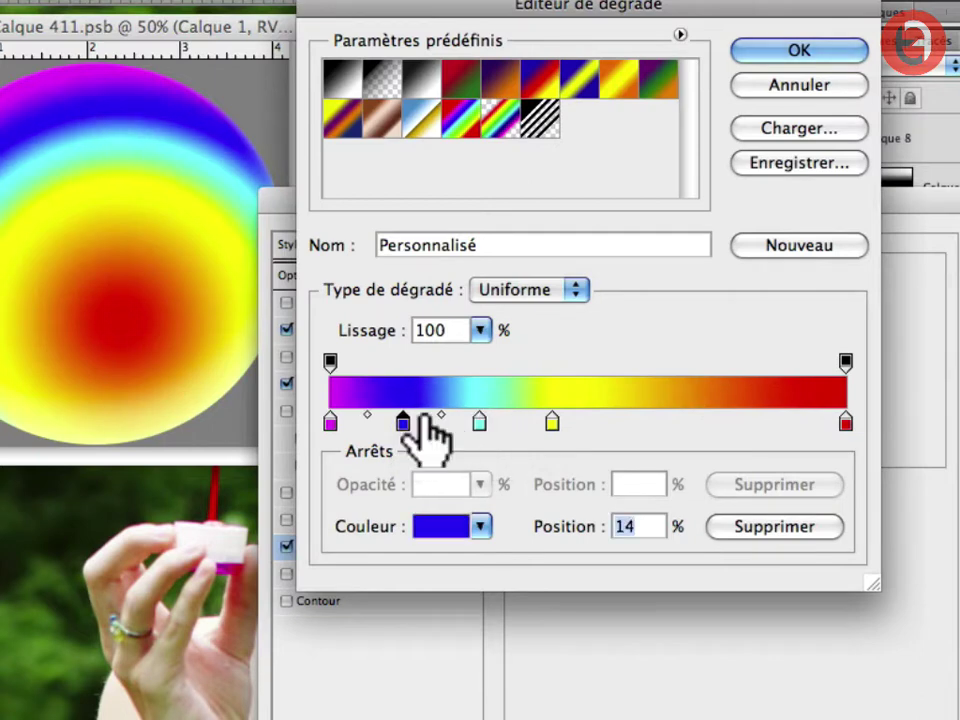
pyautogui.moveTo(556, 421); pyautogui.dragTo(572, 428)
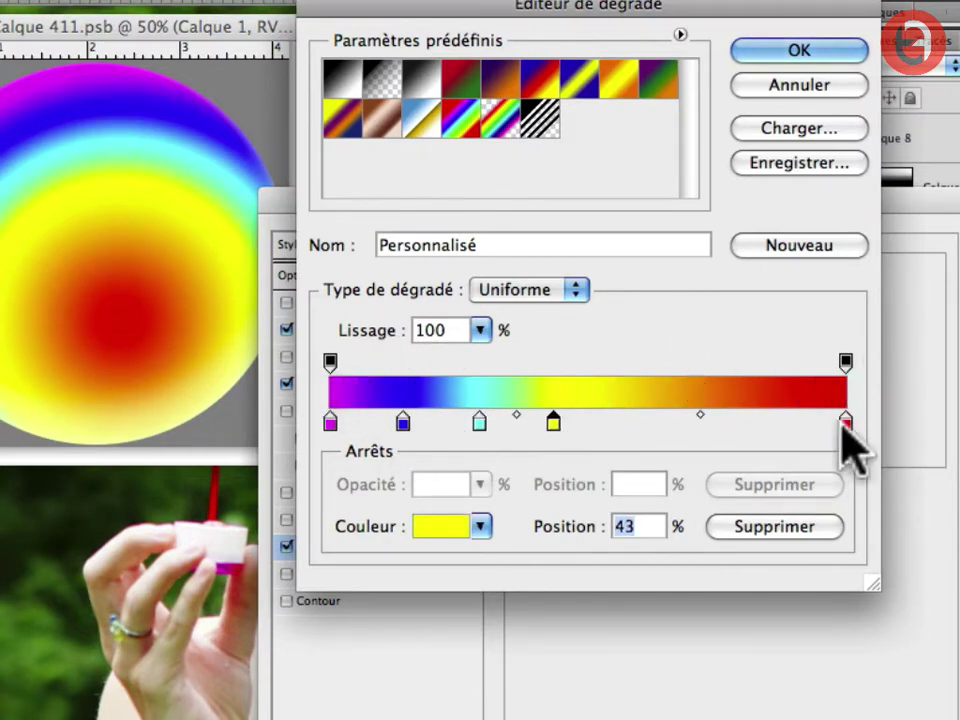
pyautogui.moveTo(845, 421); pyautogui.dragTo(866, 568)
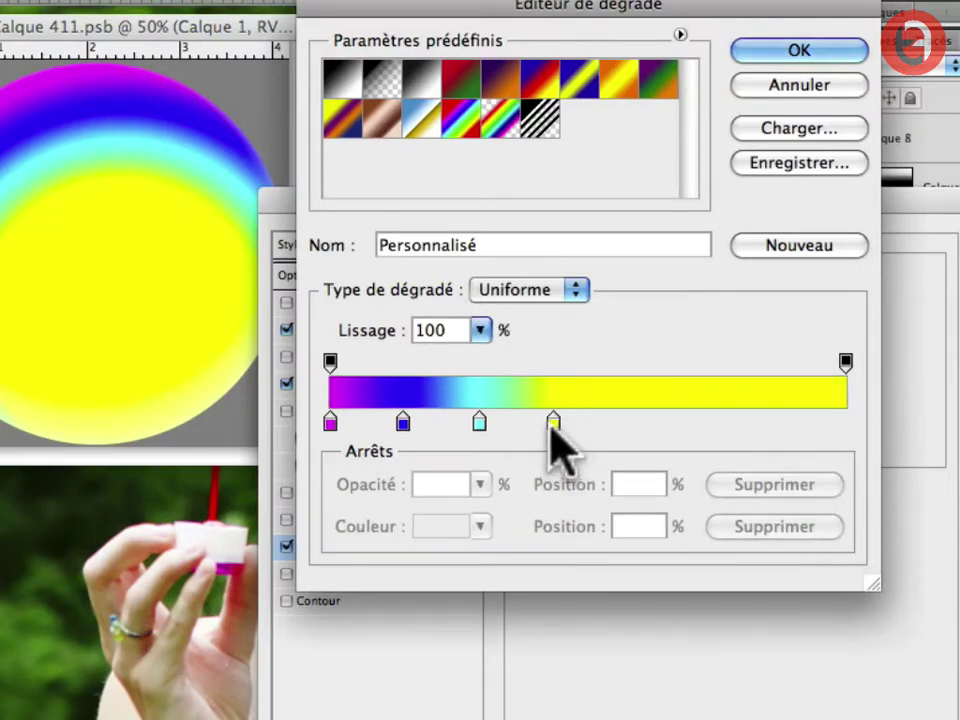
pyautogui.moveTo(552, 424); pyautogui.dragTo(556, 428)
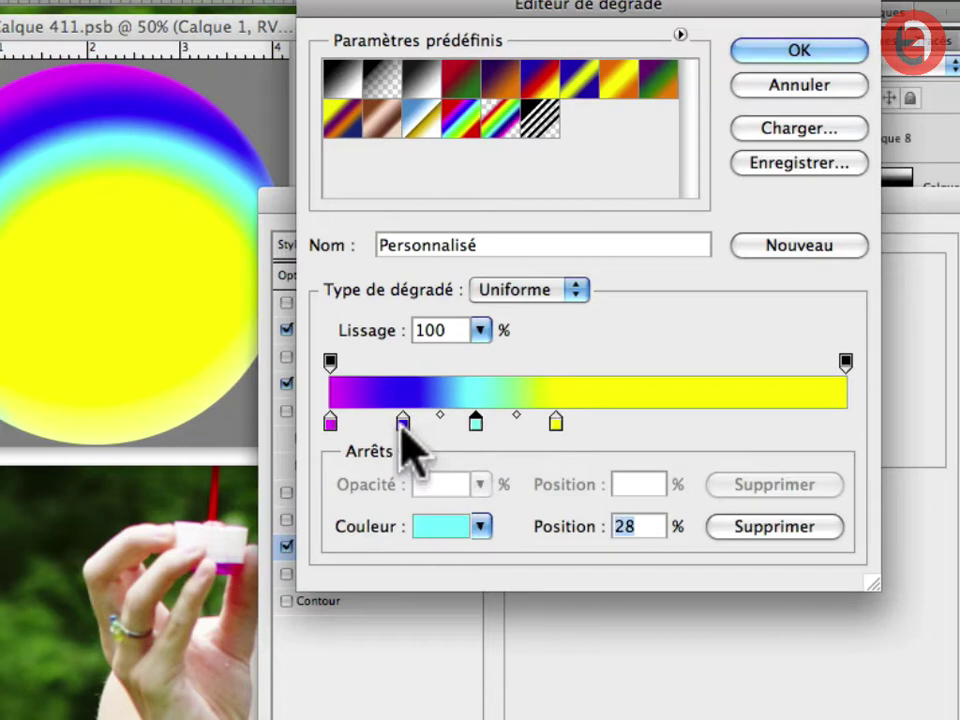
pyautogui.moveTo(403, 423); pyautogui.dragTo(398, 423)
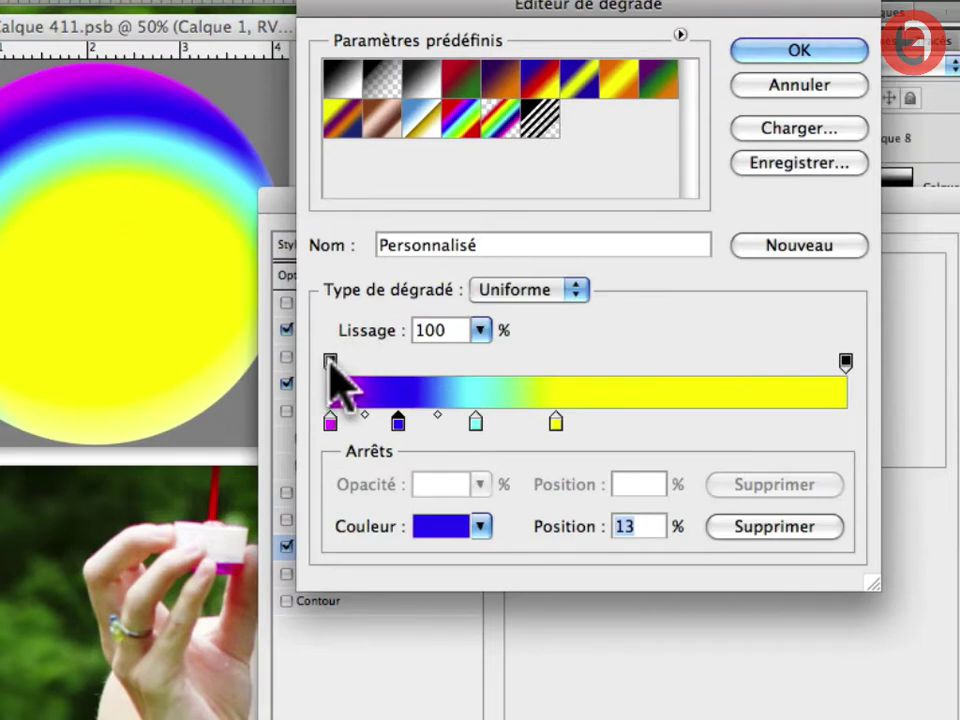
# Set the gradient's ending opacity stop to 0% so the yellow fades to transparency
pyautogui.moveTo(330, 361)
pyautogui.mouseDown()
pyautogui.moveTo(338, 365)
pyautogui.moveTo(330, 362)
pyautogui.mouseUp()
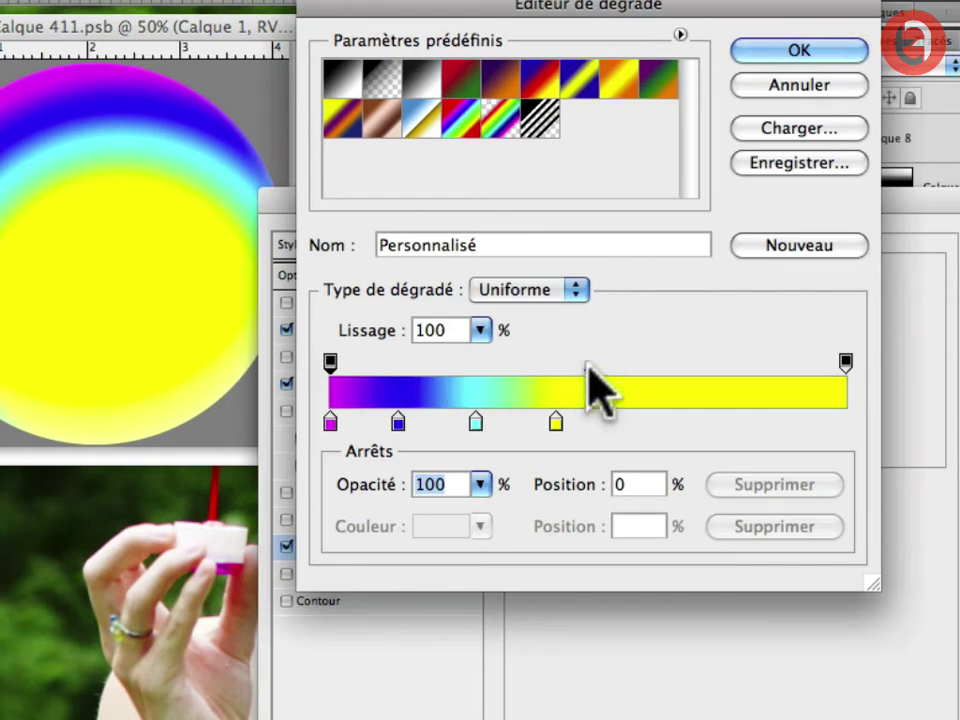
pyautogui.moveTo(588, 368)
pyautogui.mouseDown()
pyautogui.moveTo(579, 369)
pyautogui.moveTo(607, 361)
pyautogui.moveTo(579, 378)
pyautogui.moveTo(586, 369)
pyautogui.mouseUp()
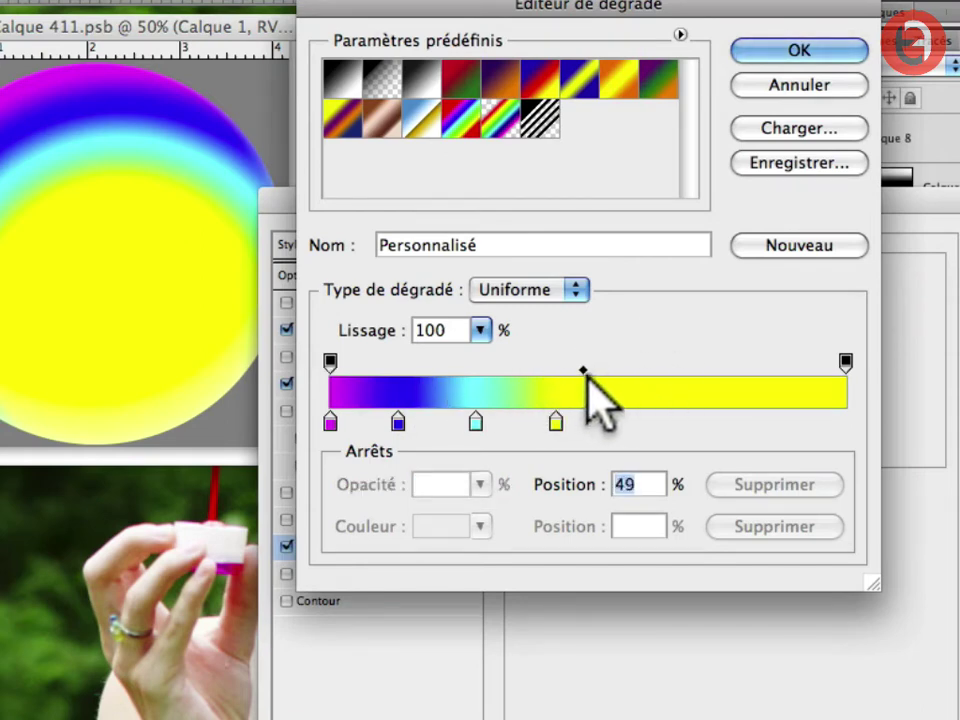
pyautogui.click(846, 361)
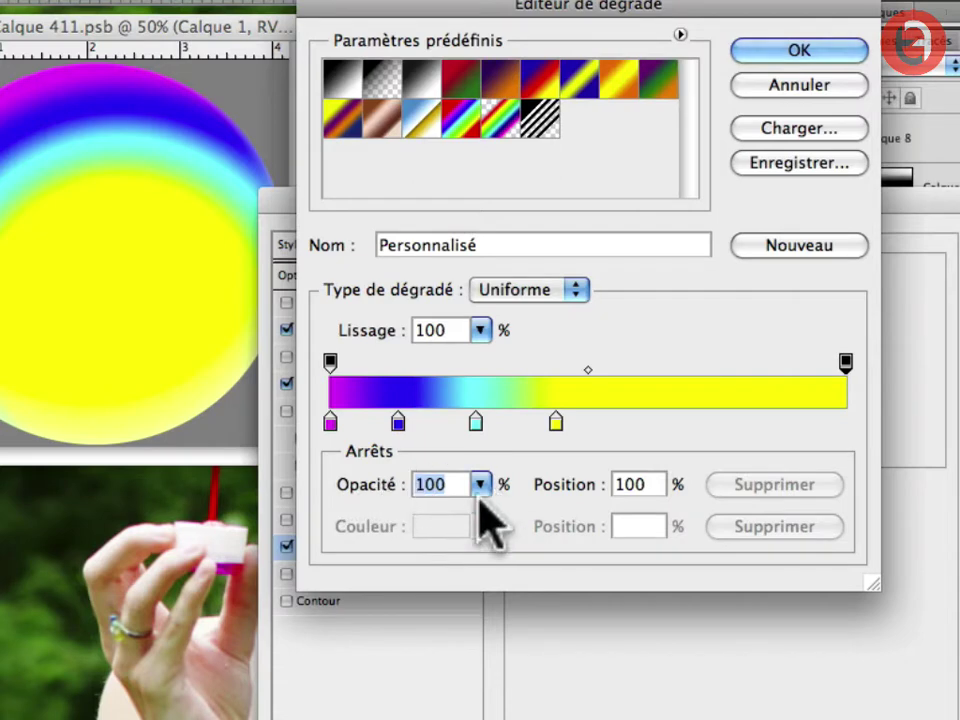
pyautogui.click(481, 484)
pyautogui.moveTo(487, 506); pyautogui.dragTo(308, 505)
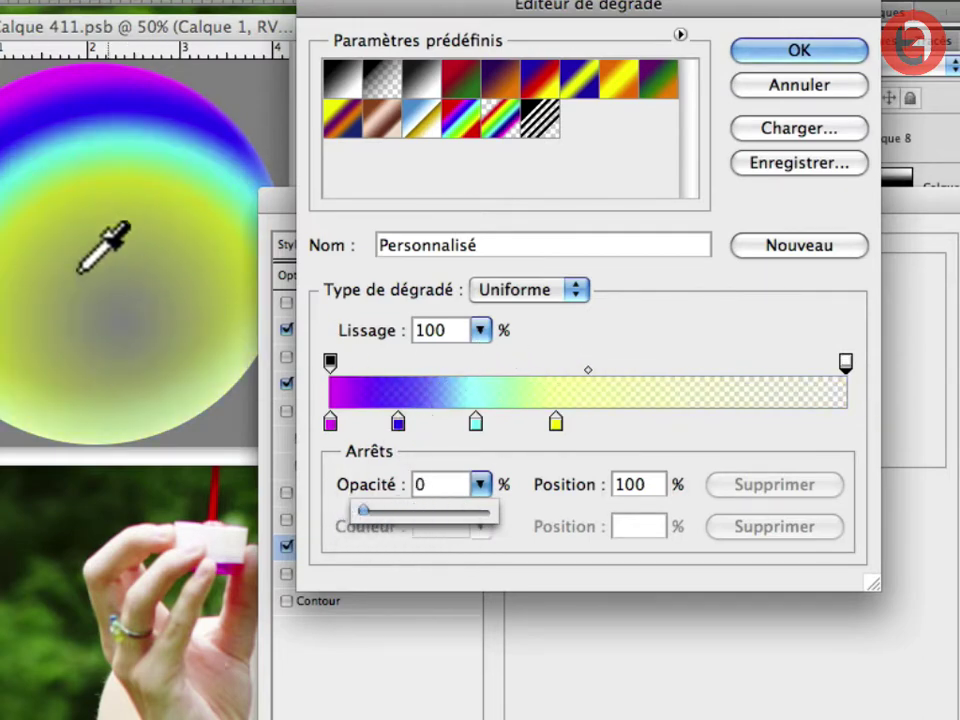
pyautogui.click(521, 424)
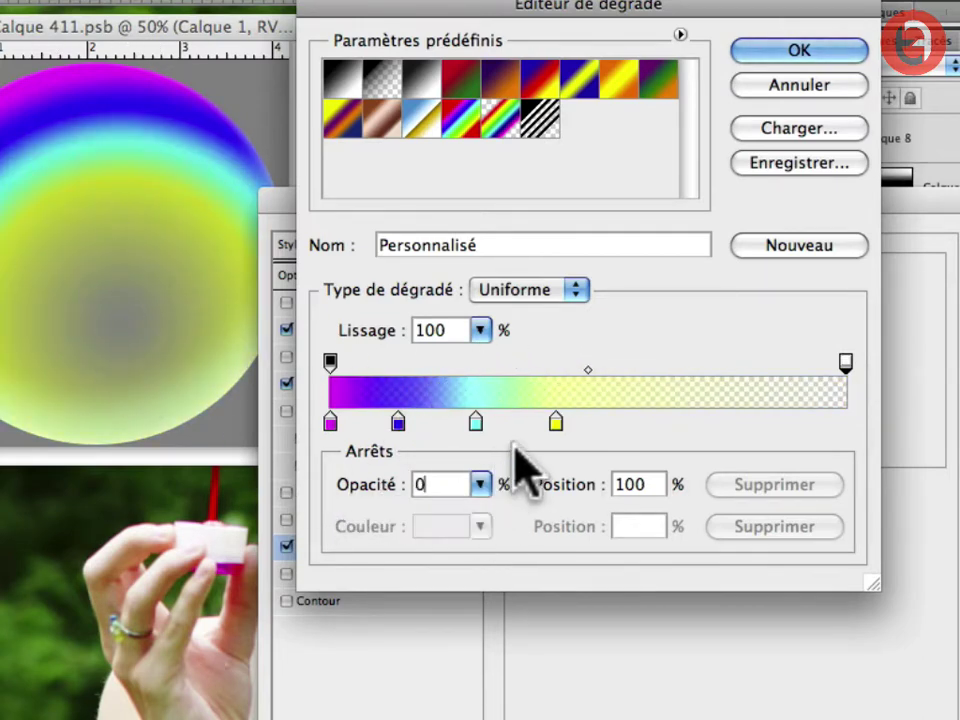
# Shift the yellow colour stop slightly toward the start and move the transparent opacity stop to 69%
pyautogui.moveTo(476, 422); pyautogui.dragTo(458, 420)
pyautogui.moveTo(549, 424)
pyautogui.mouseDown()
pyautogui.moveTo(514, 420)
pyautogui.moveTo(544, 420)
pyautogui.mouseUp()
pyautogui.moveTo(460, 422); pyautogui.dragTo(479, 421)
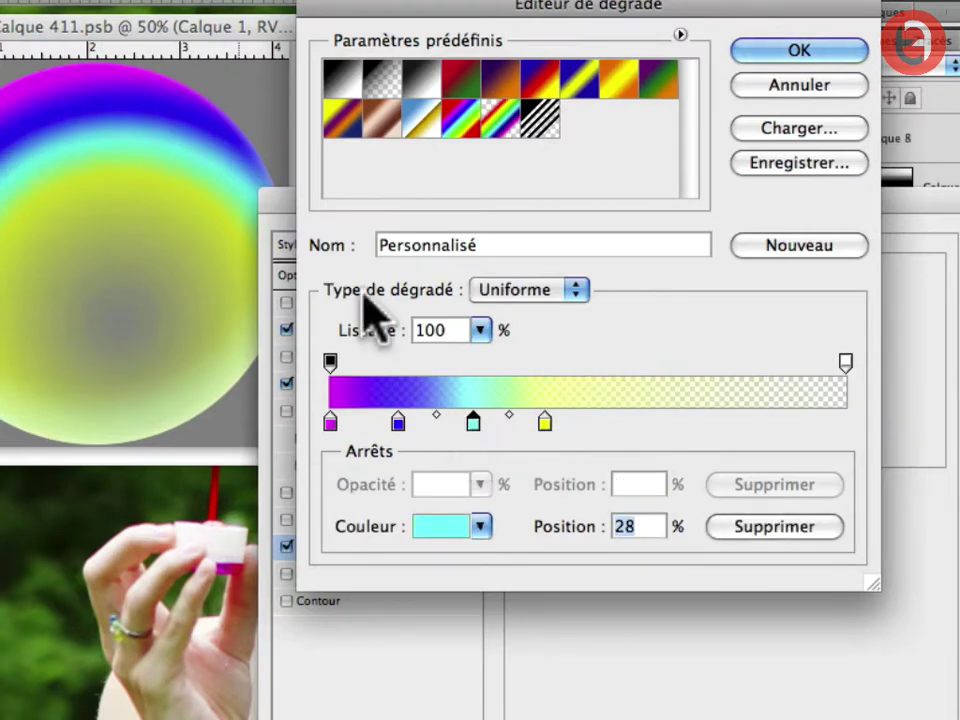
pyautogui.moveTo(843, 362); pyautogui.dragTo(688, 360)
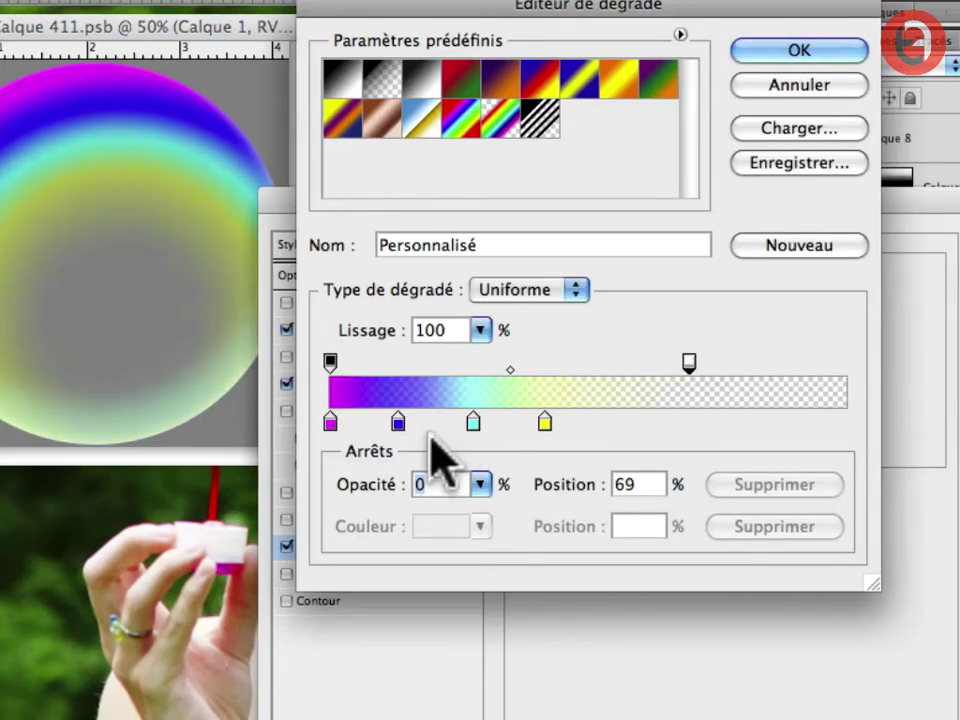
# Fine-tune the colour stop positions, placing blue at 13% and cyan at 27%
pyautogui.moveTo(473, 422); pyautogui.dragTo(459, 421)
pyautogui.moveTo(398, 422); pyautogui.dragTo(388, 422)
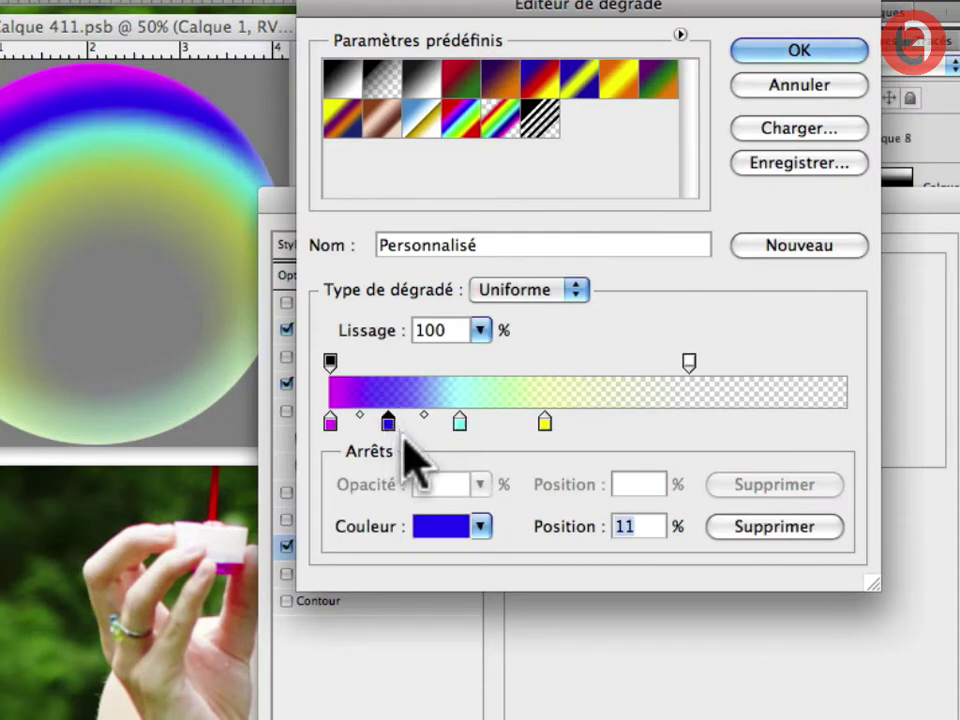
pyautogui.click(459, 424)
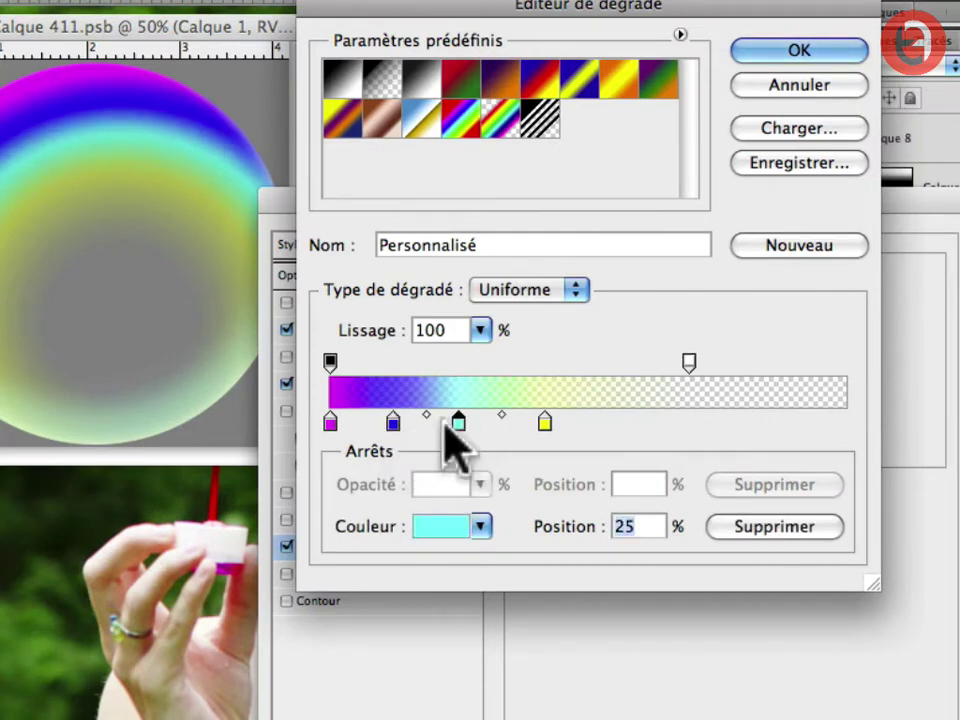
pyautogui.doubleClick(393, 422)
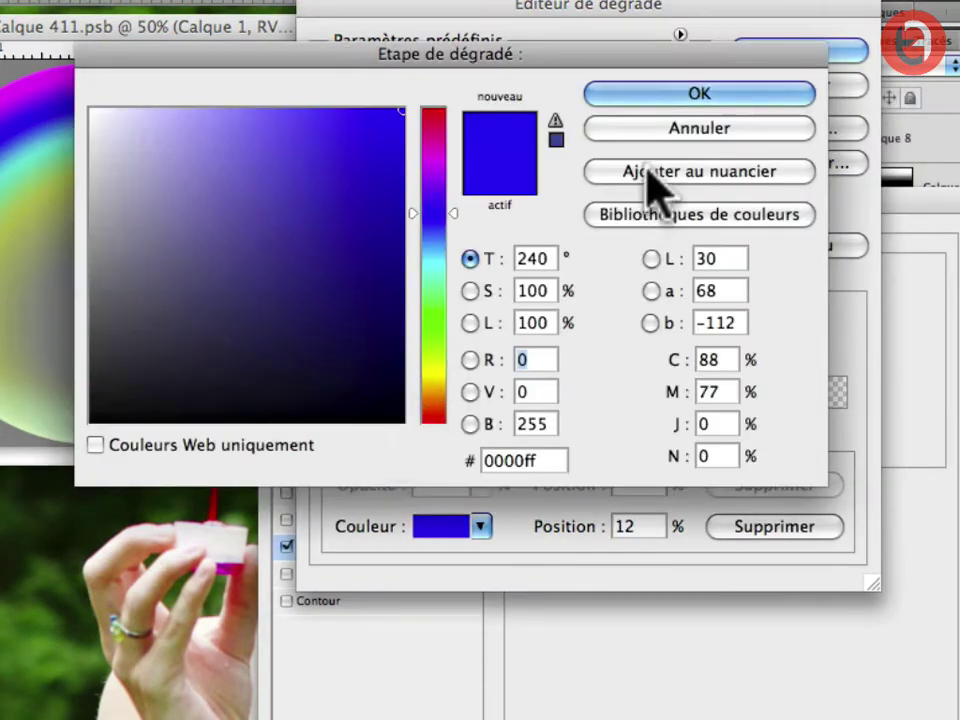
pyautogui.press('Return')
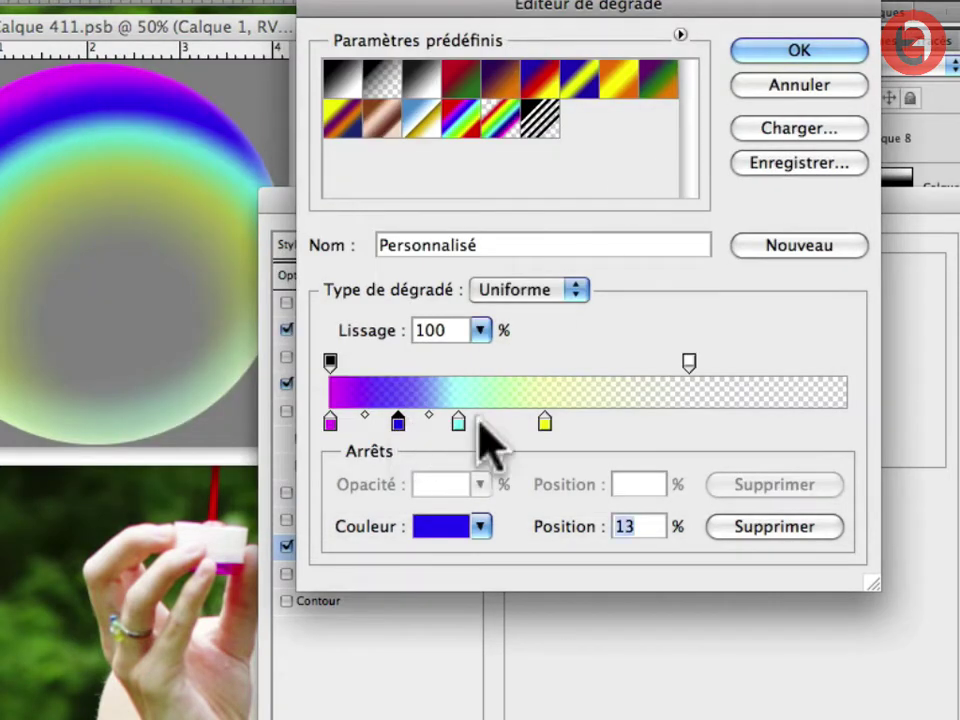
pyautogui.moveTo(458, 423); pyautogui.dragTo(470, 423)
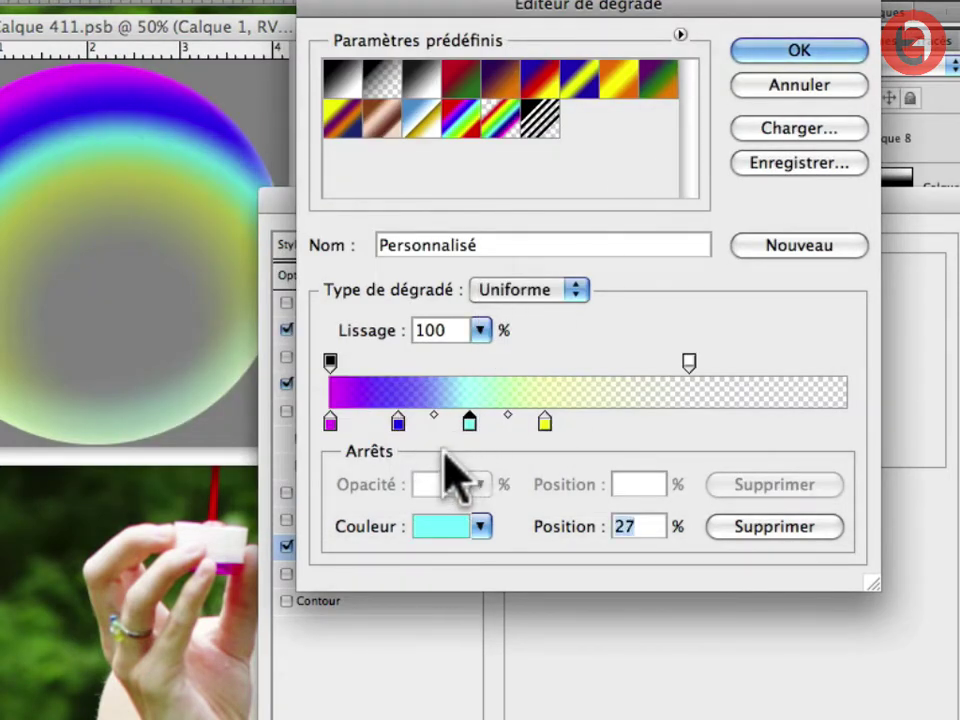
# View the cyan stop's colour in the colour picker and cancel out of it
pyautogui.doubleClick(469, 422)
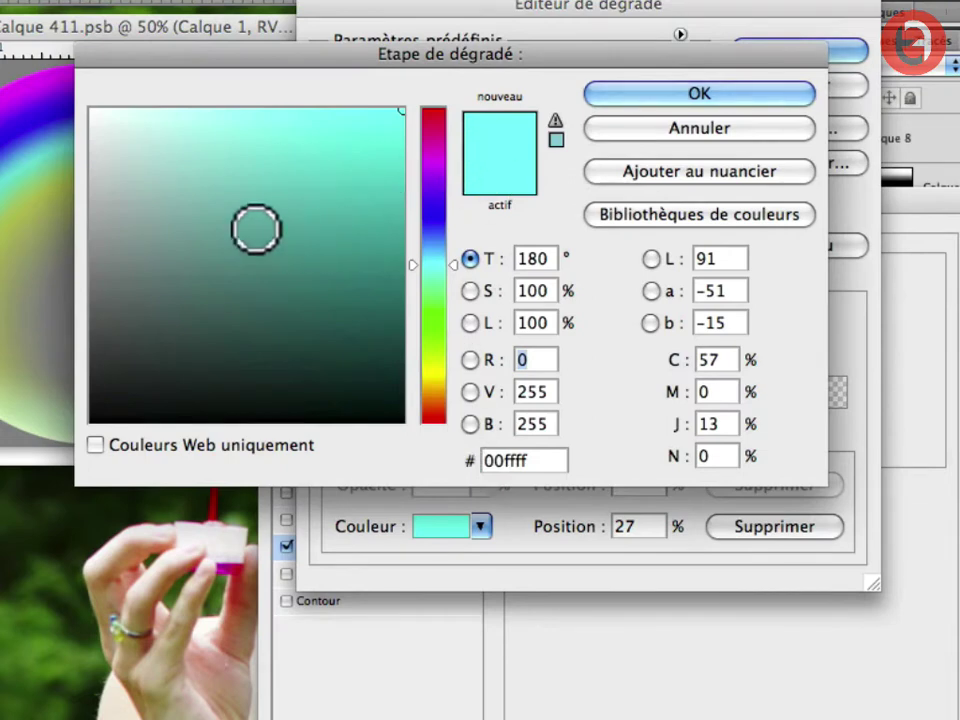
pyautogui.click(660, 130)
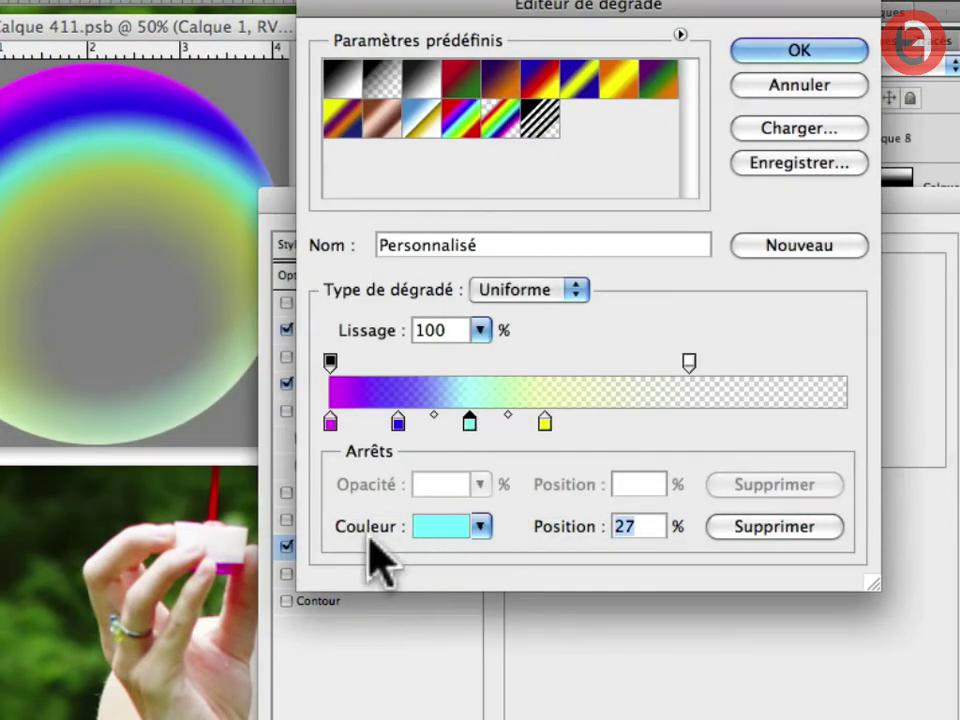
pyautogui.click(440, 525)
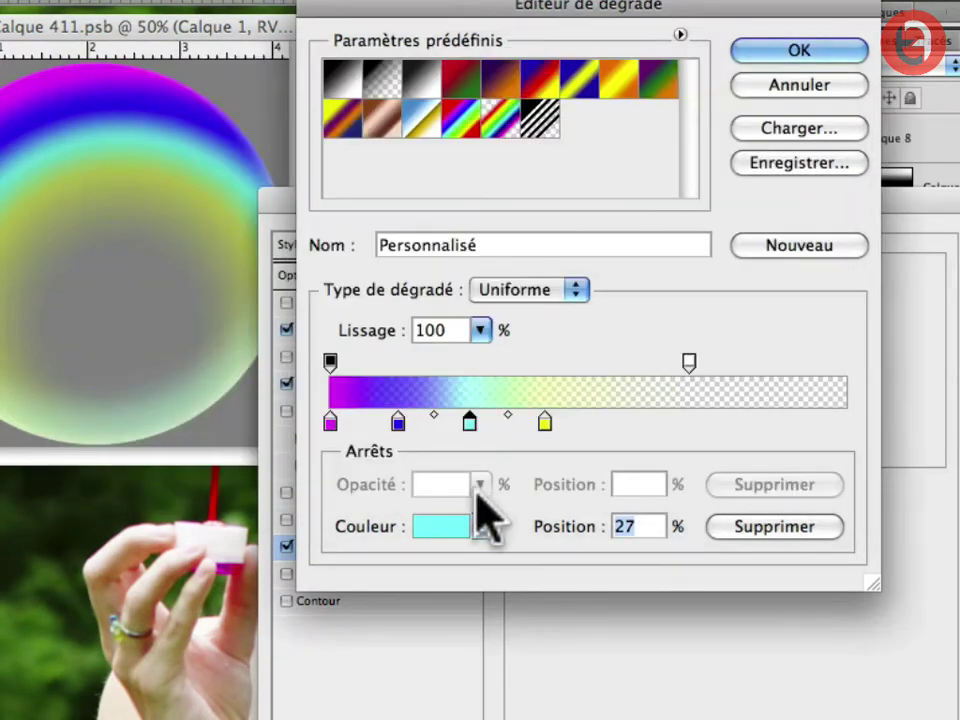
pyautogui.click(670, 128)
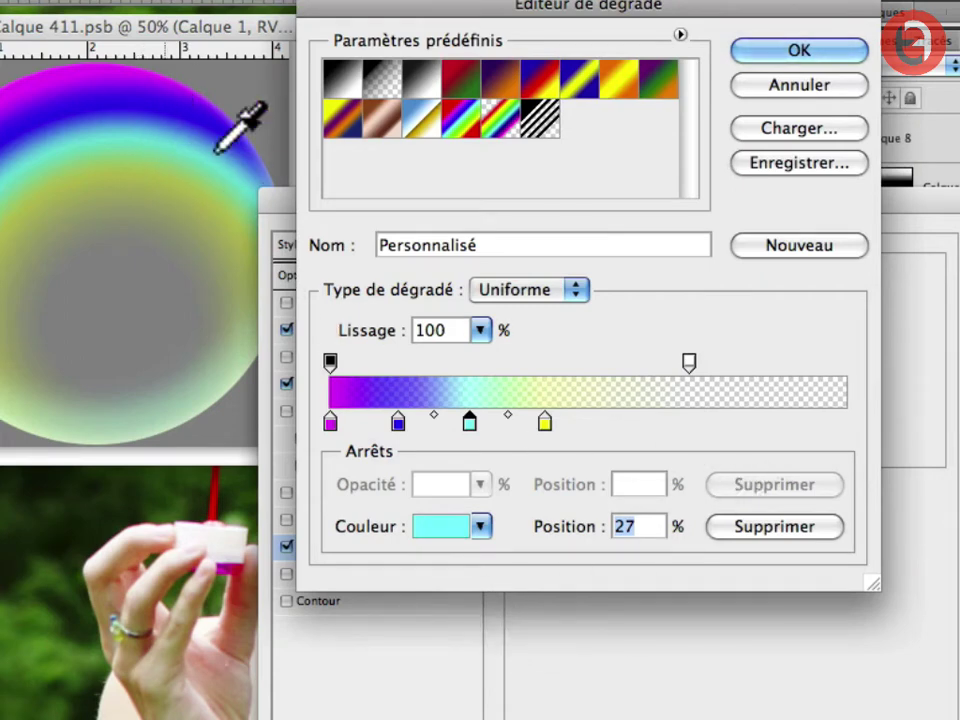
# Accept the edited gradient, shift it slightly within the bubble and set its scale to 94%
pyautogui.click(773, 50)
pyautogui.moveTo(70, 155)
pyautogui.mouseDown()
pyautogui.moveTo(56, 164)
pyautogui.moveTo(75, 199)
pyautogui.moveTo(58, 150)
pyautogui.mouseUp()
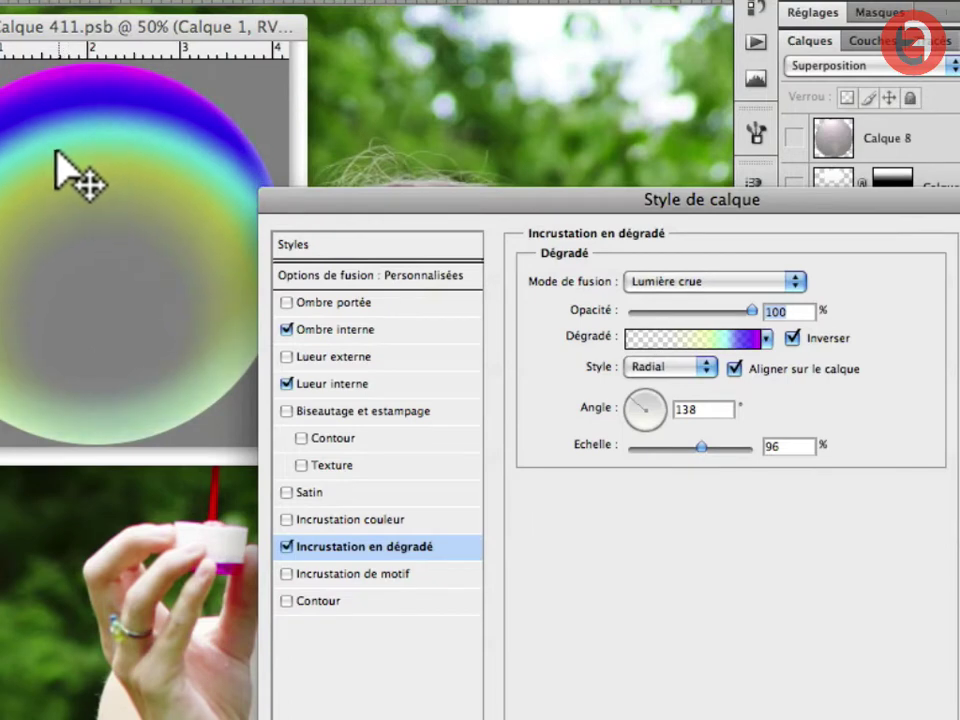
pyautogui.moveTo(697, 441)
pyautogui.mouseDown()
pyautogui.moveTo(681, 437)
pyautogui.moveTo(699, 444)
pyautogui.mouseUp()
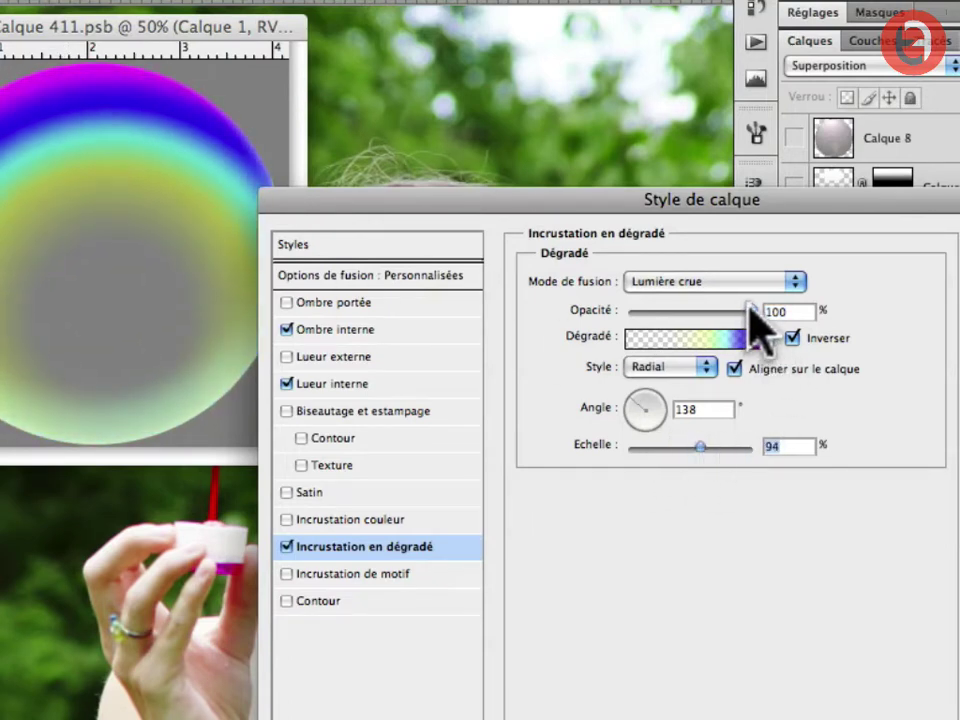
# Lower the gradient overlay's opacity to 26%, nudge the gradient within the bubble and apply Calque 1's layer style
pyautogui.moveTo(752, 311); pyautogui.dragTo(660, 312)
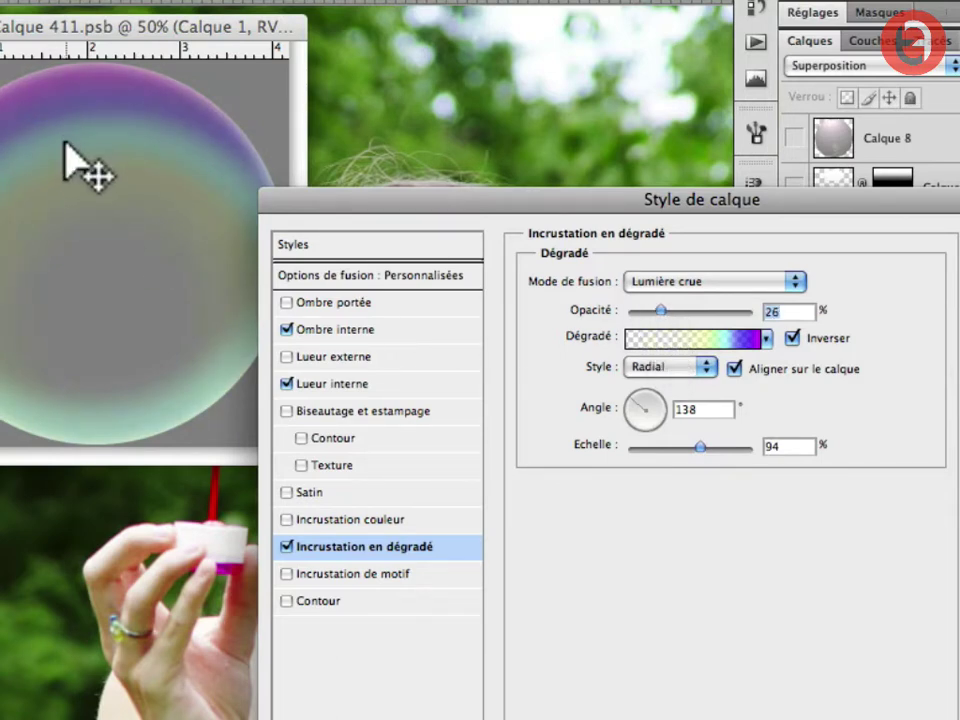
pyautogui.moveTo(64, 143); pyautogui.dragTo(70, 146)
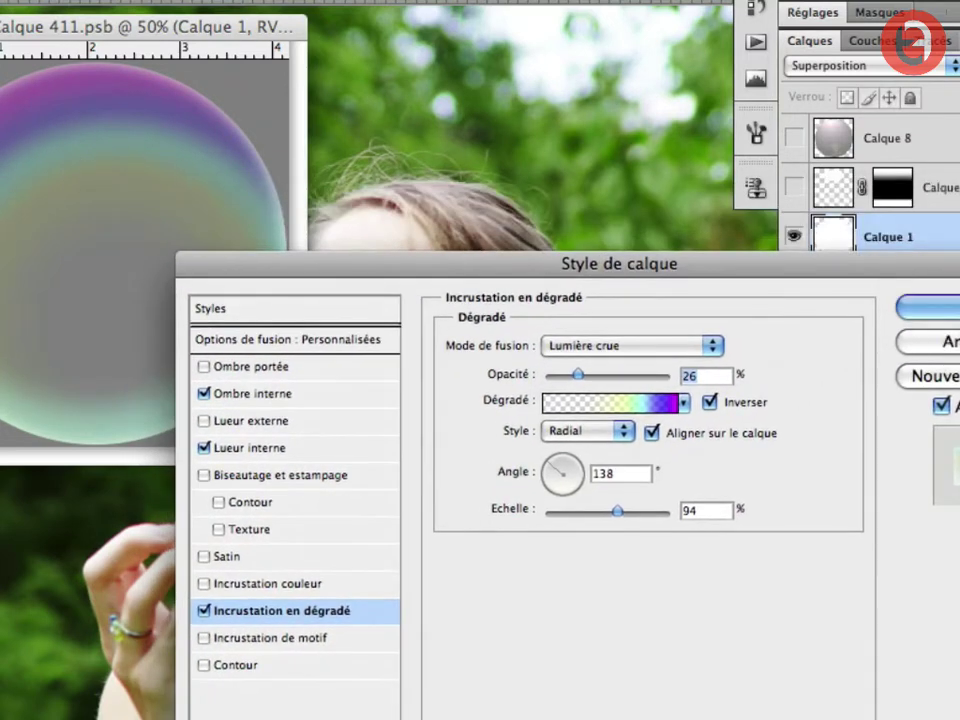
pyautogui.click(930, 312)
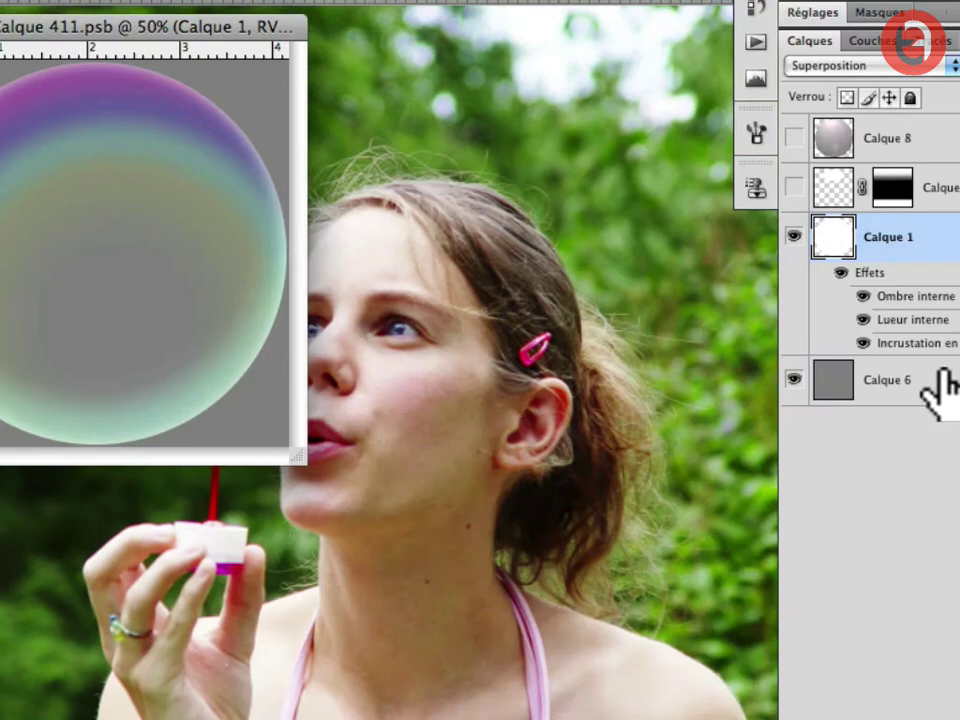
# Move the bubble document window clear of the large bubble and check the bubble with the grey Calque 6 background off and on
pyautogui.moveTo(265, 40); pyautogui.dragTo(603, 172)
pyautogui.click(793, 380)
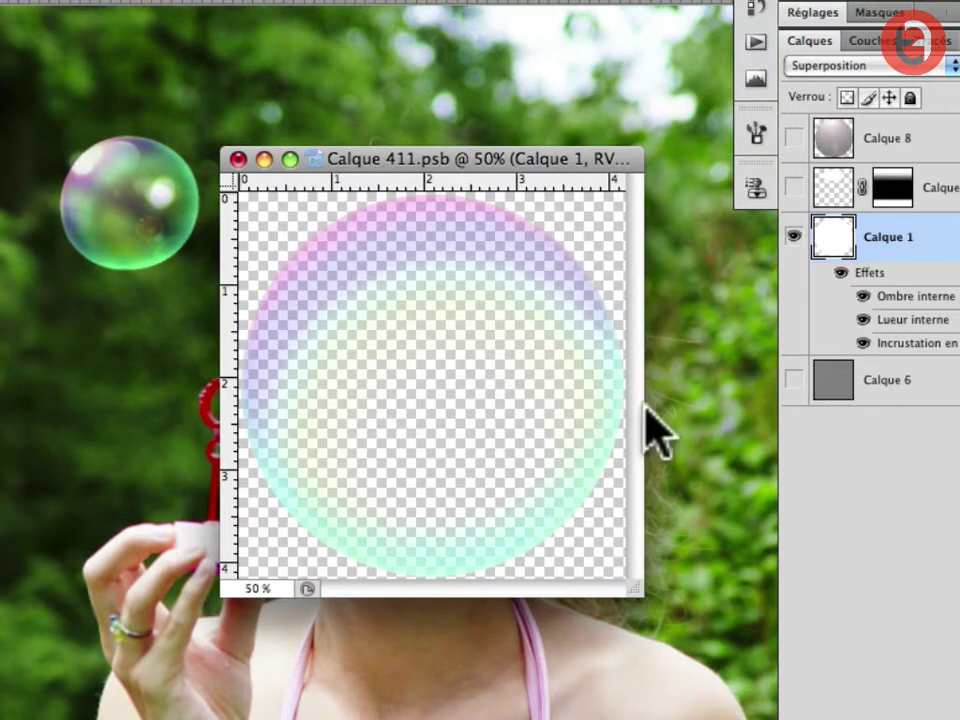
pyautogui.click(793, 380)
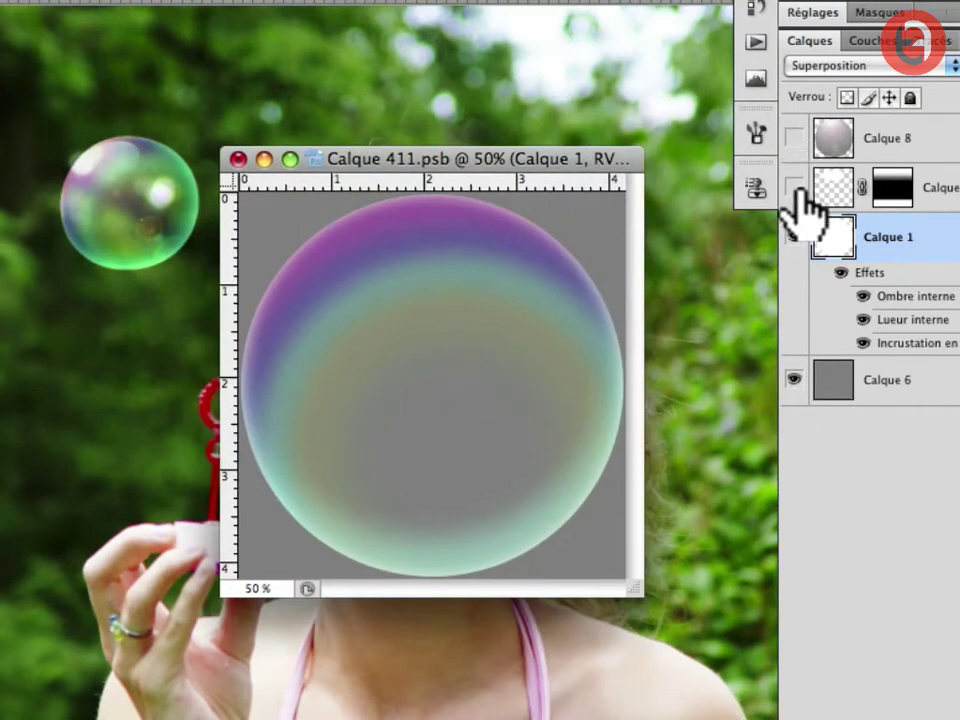
# Show the Calque 3 highlight layer, try different opacities and set it to 62%
pyautogui.click(794, 188)
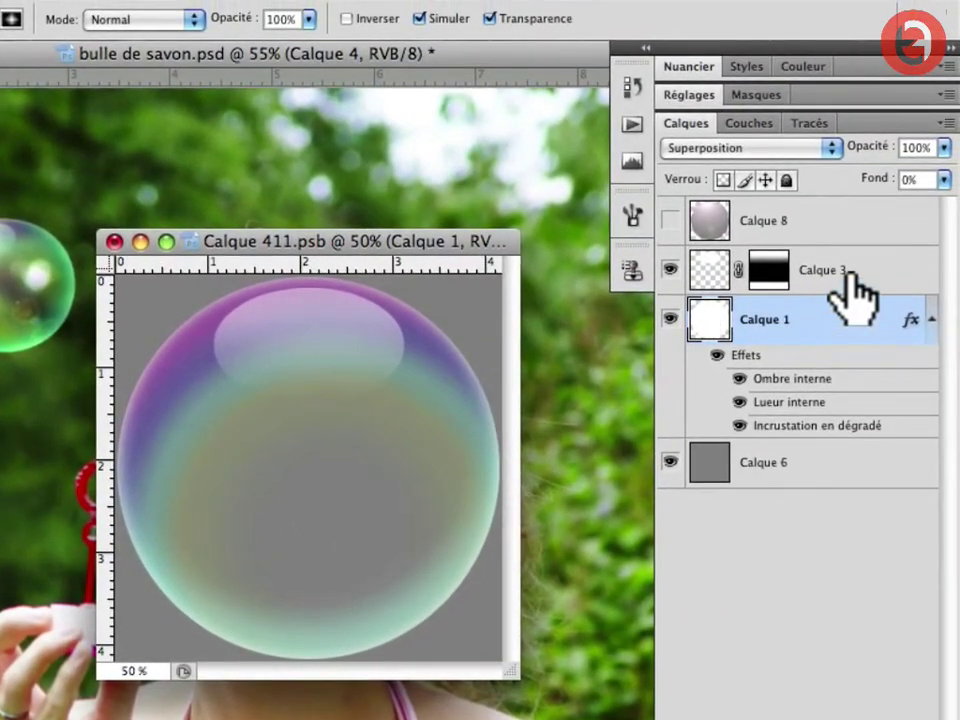
pyautogui.click(845, 275)
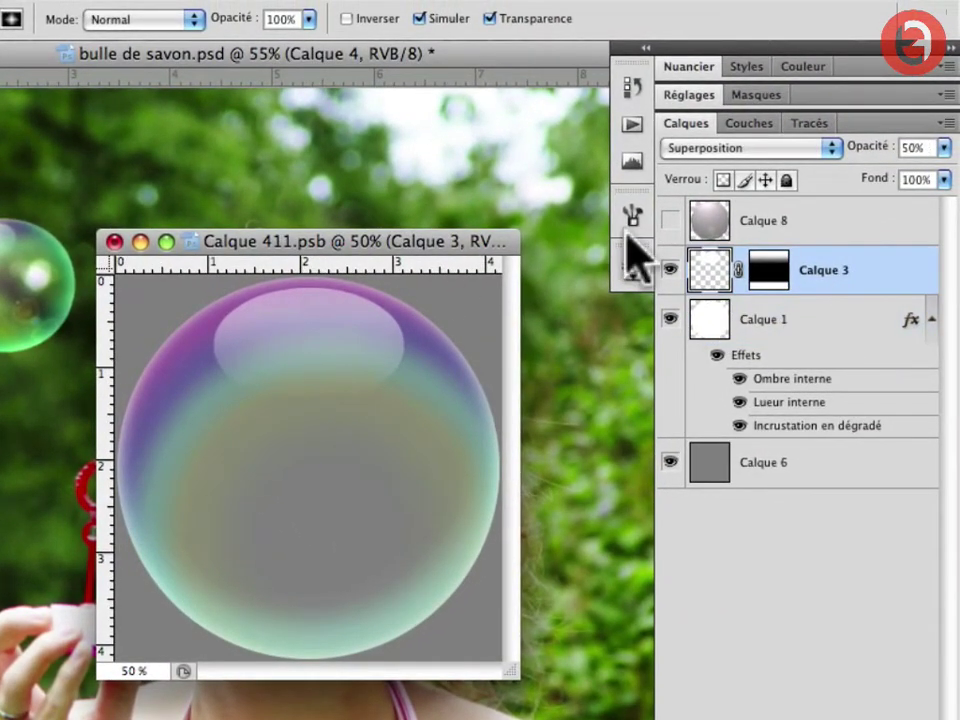
pyautogui.moveTo(866, 152); pyautogui.dragTo(913, 158)
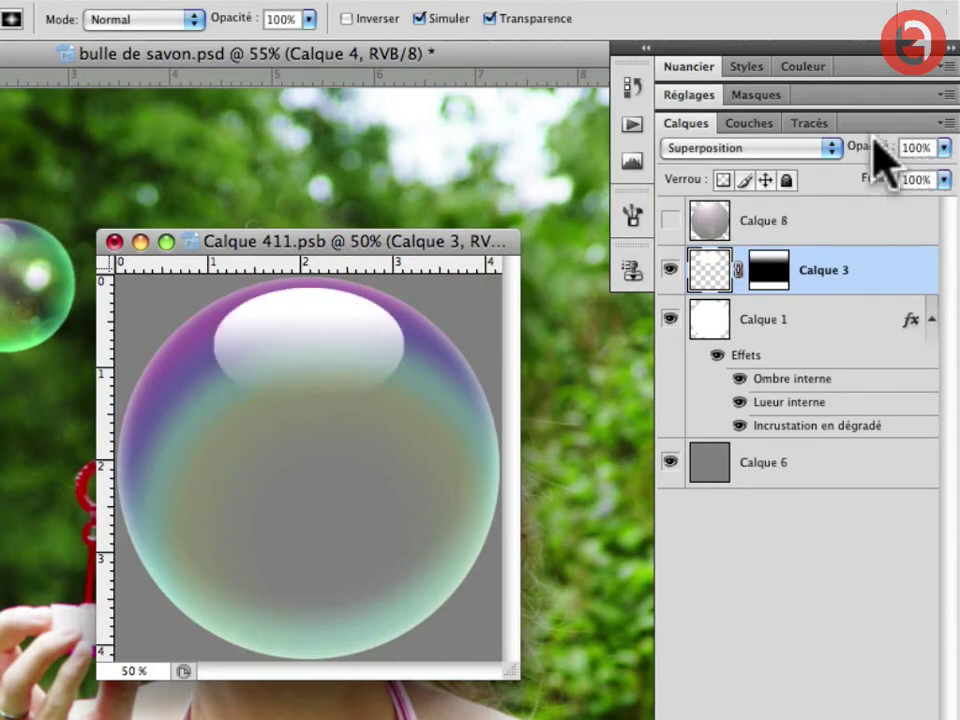
pyautogui.moveTo(881, 165); pyautogui.dragTo(858, 168)
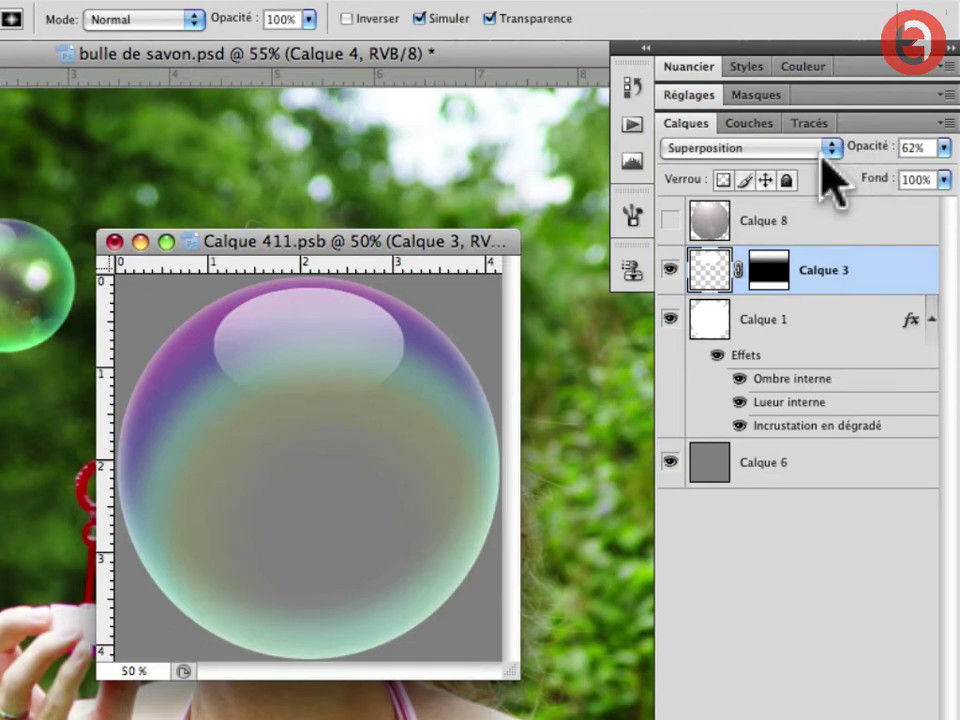
# Show the existing Calque 8 flare layer for reference and delete it
pyautogui.click(670, 220)
pyautogui.click(803, 222)
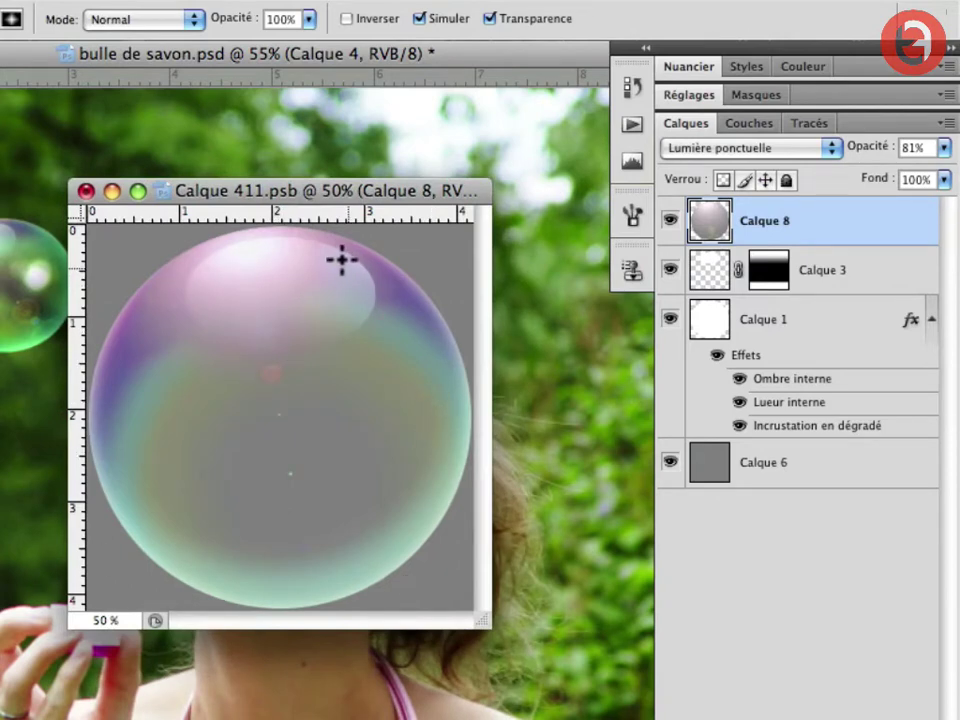
pyautogui.moveTo(848, 226); pyautogui.dragTo(928, 718)
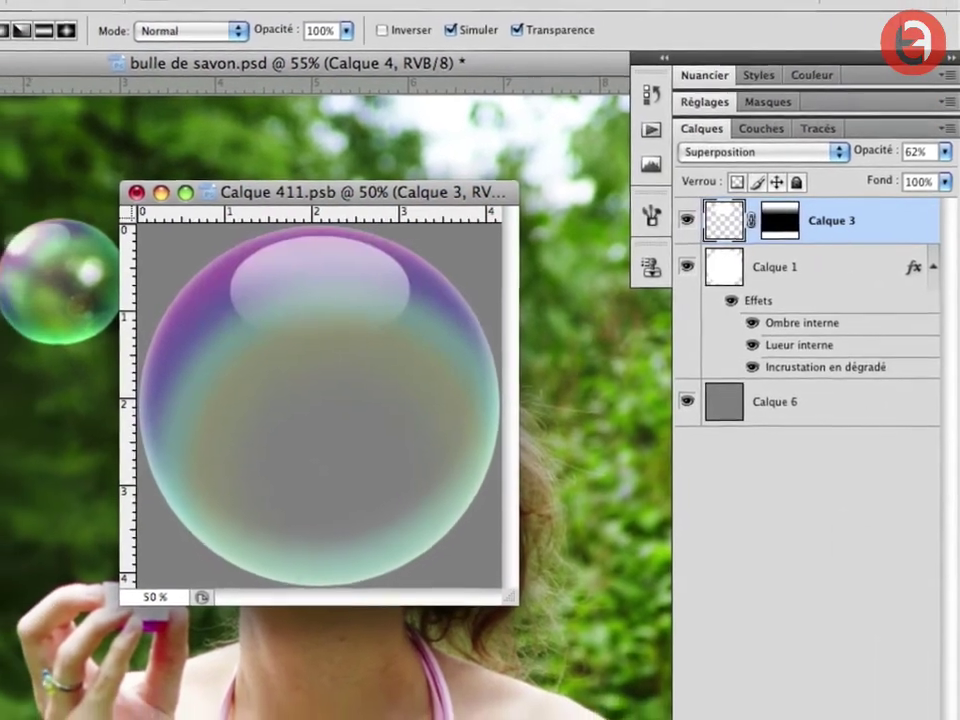
# Add a new layer above Calque 3, load Calque 1's circular outline as a selection and fill it with 50% grey
pyautogui.click(896, 718)
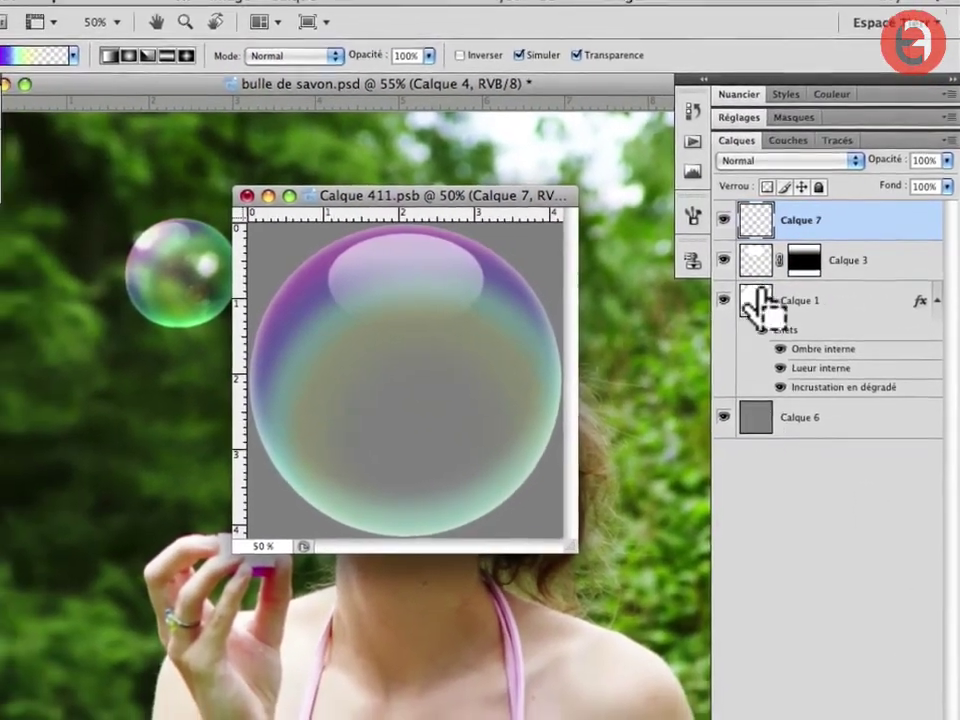
pyautogui.keyDown('super'); pyautogui.click(732, 310); pyautogui.keyUp('super')
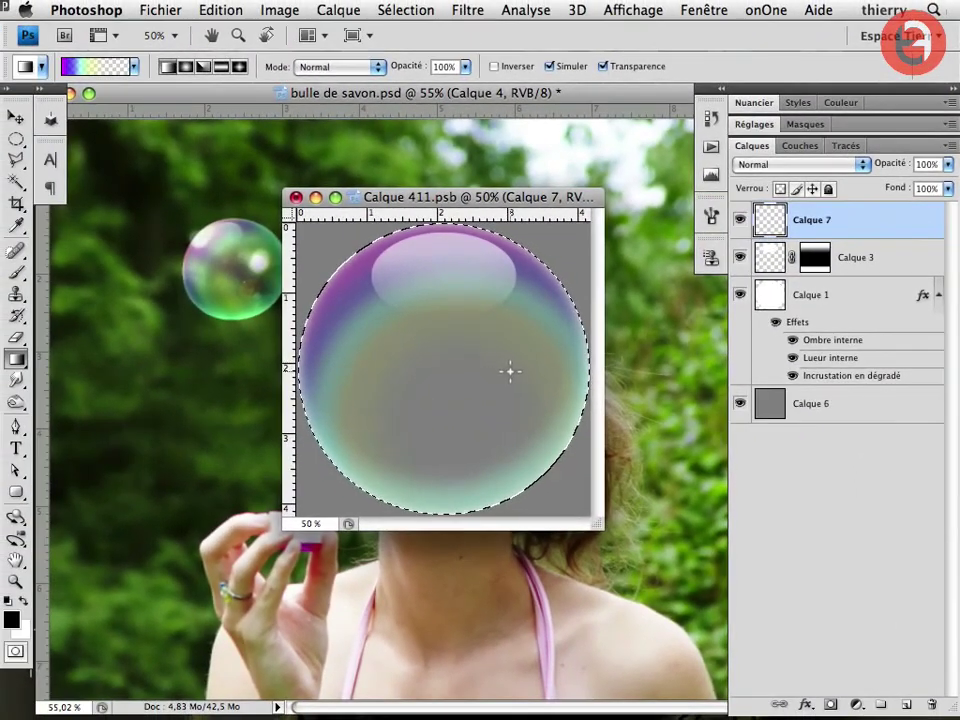
pyautogui.hotkey('shift', 'BackSpace')
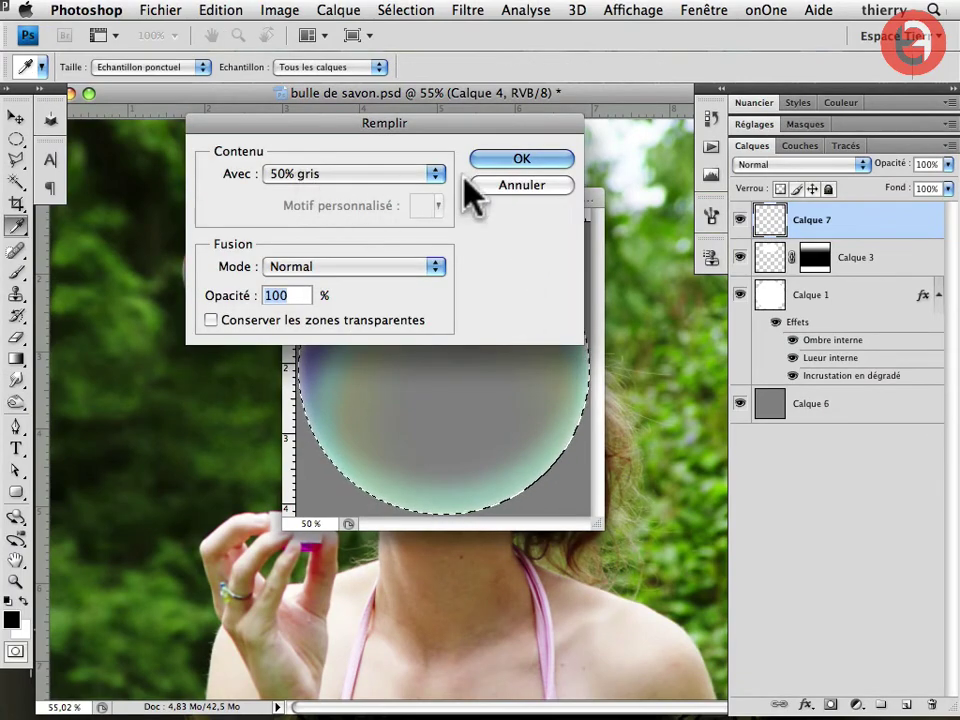
pyautogui.press('Return')
pyautogui.press('g')
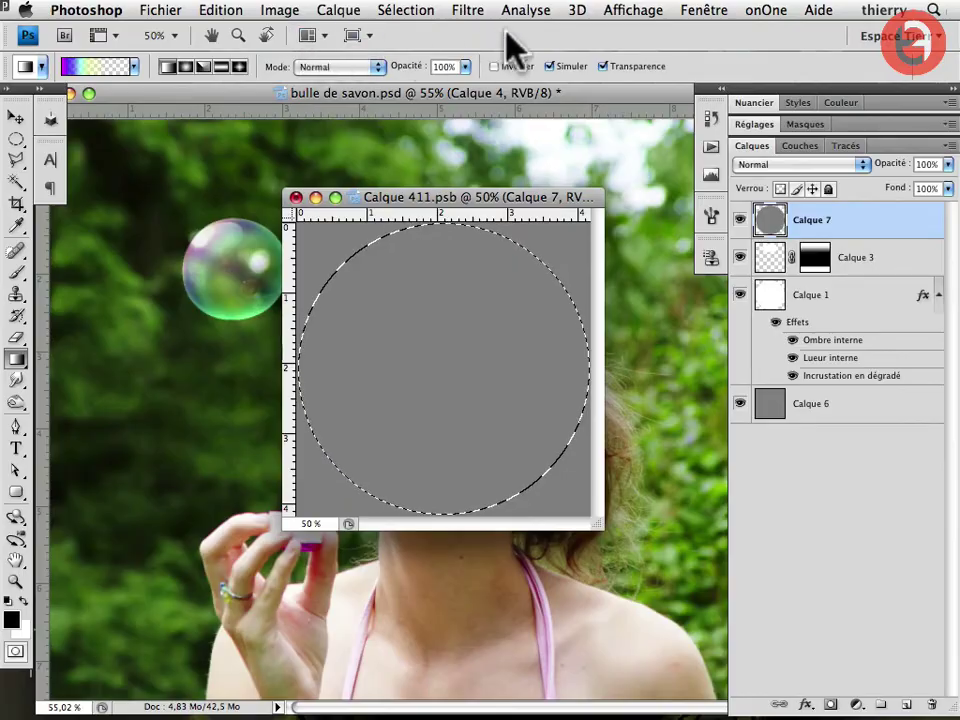
# Render a 50–300 mm zoom Halo flare at about 173% brightness, centred near the top of the grey circle, and deselect
pyautogui.click(468, 10)
pyautogui.moveTo(500, 280)
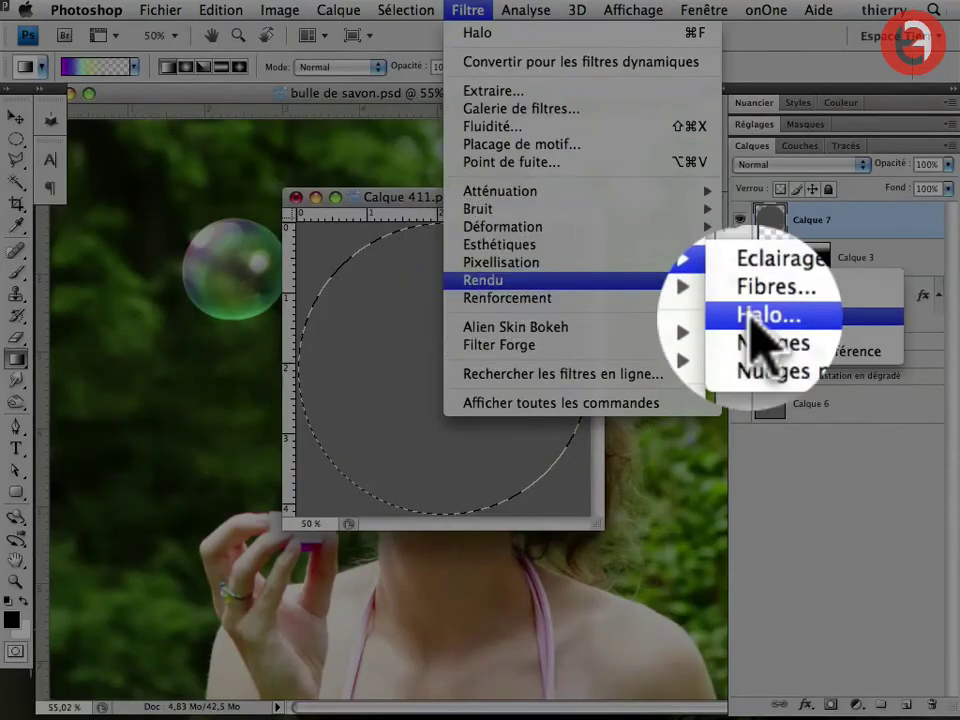
pyautogui.click(760, 318)
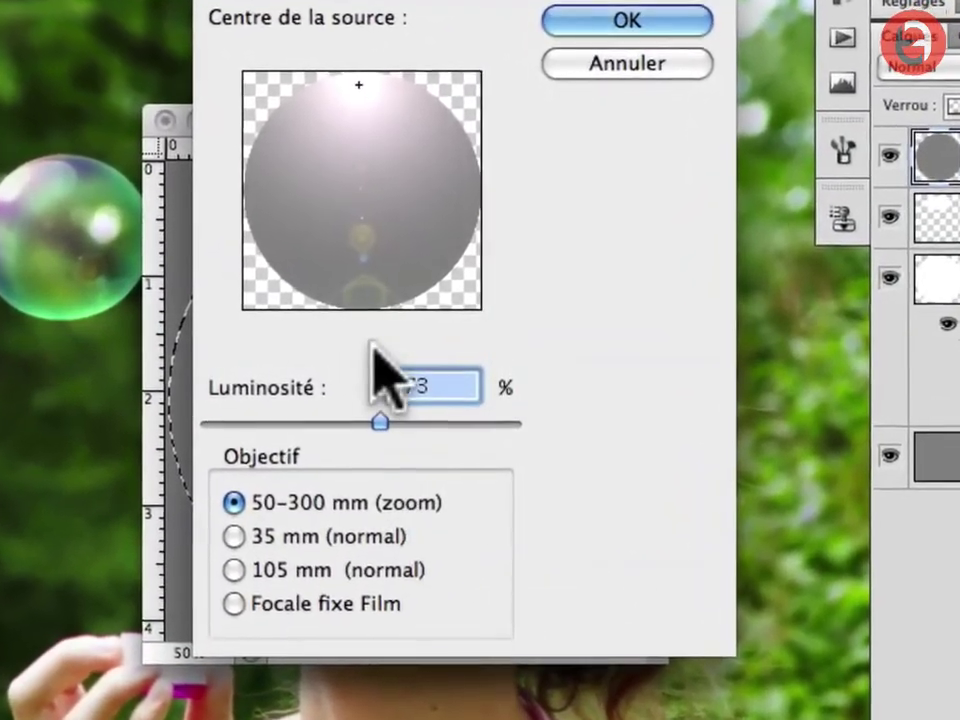
pyautogui.moveTo(463, 2); pyautogui.dragTo(467, 48)
pyautogui.moveTo(384, 126); pyautogui.dragTo(364, 121)
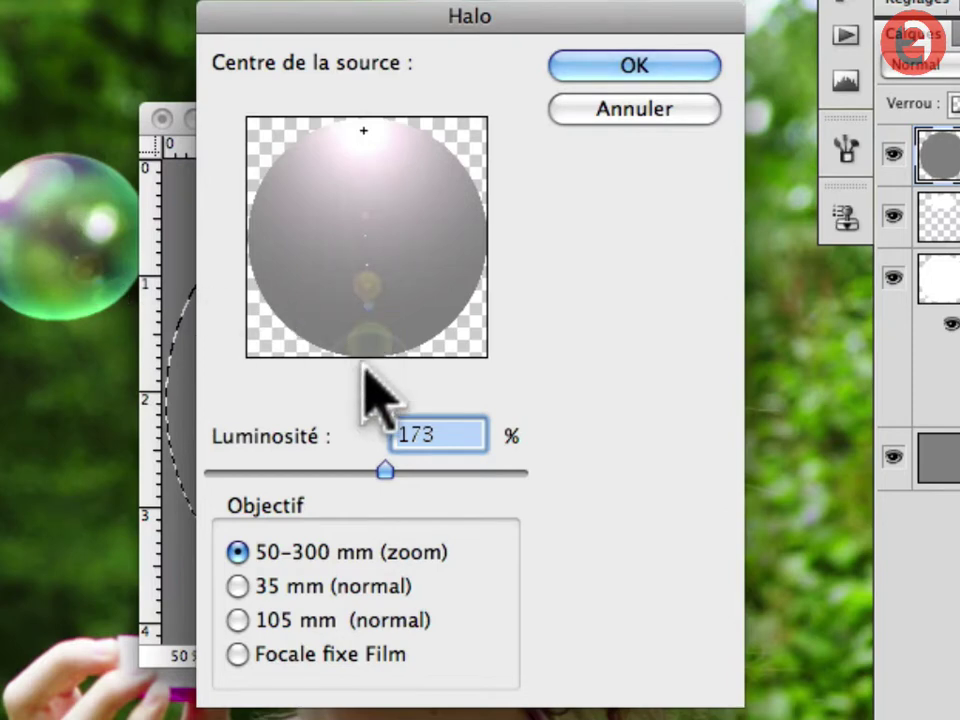
pyautogui.moveTo(386, 468)
pyautogui.mouseDown()
pyautogui.moveTo(439, 467)
pyautogui.moveTo(348, 488)
pyautogui.moveTo(381, 472)
pyautogui.moveTo(414, 480)
pyautogui.moveTo(367, 476)
pyautogui.moveTo(384, 482)
pyautogui.moveTo(385, 467)
pyautogui.mouseUp()
pyautogui.click(603, 64)
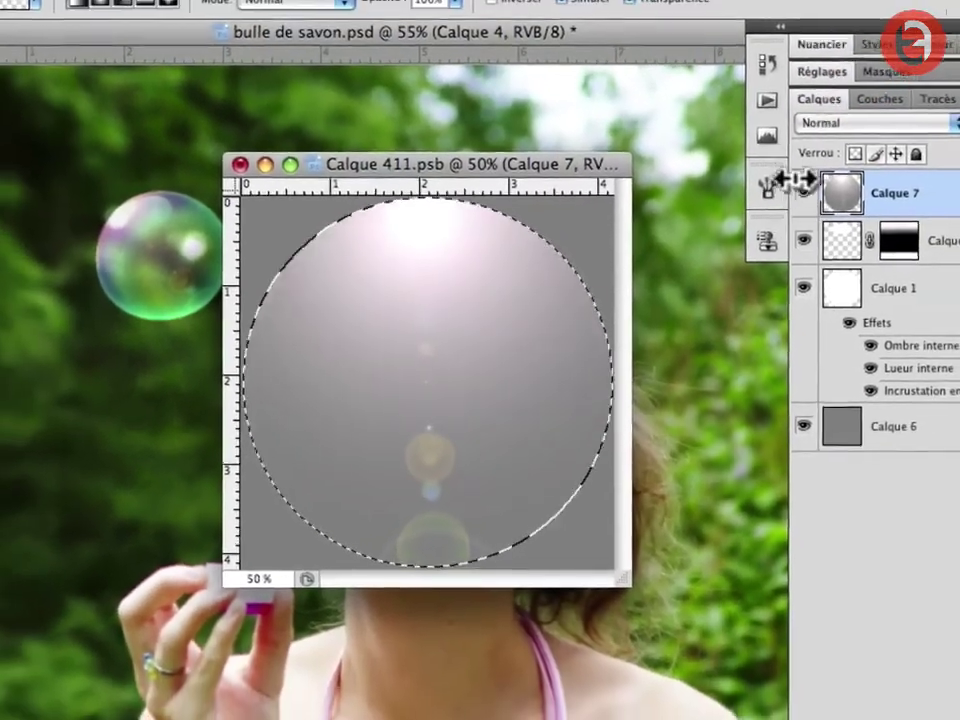
pyautogui.press('super+d')
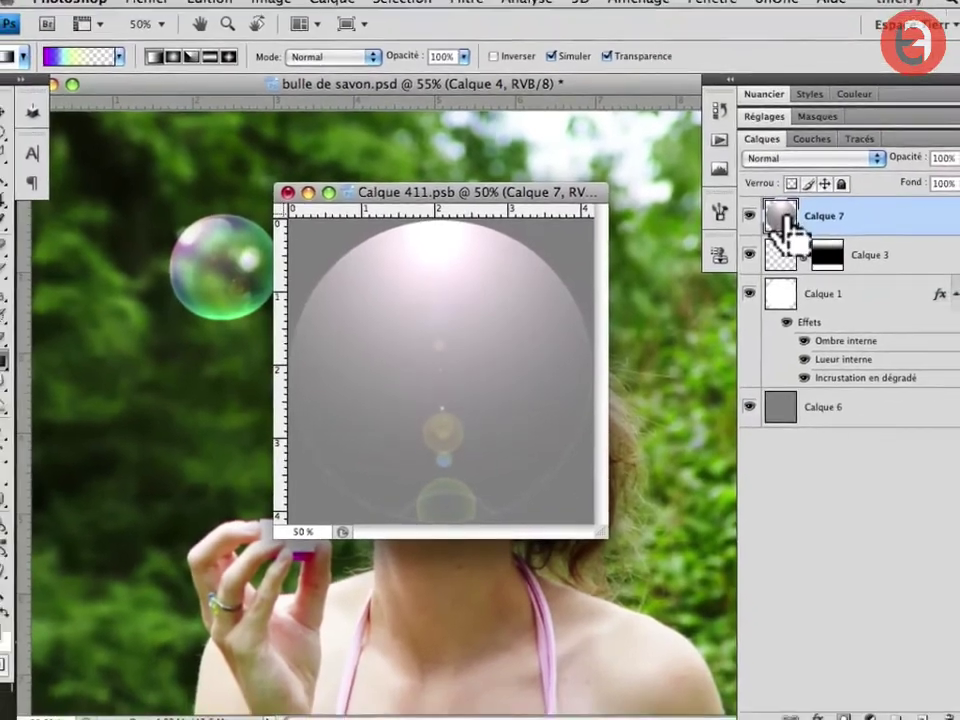
# Reload Calque 7's circle as a selection, apply the Sphérisation filter at 100% in Normal mode and deselect
pyautogui.keyDown('super'); pyautogui.click(800, 212); pyautogui.keyUp('super')
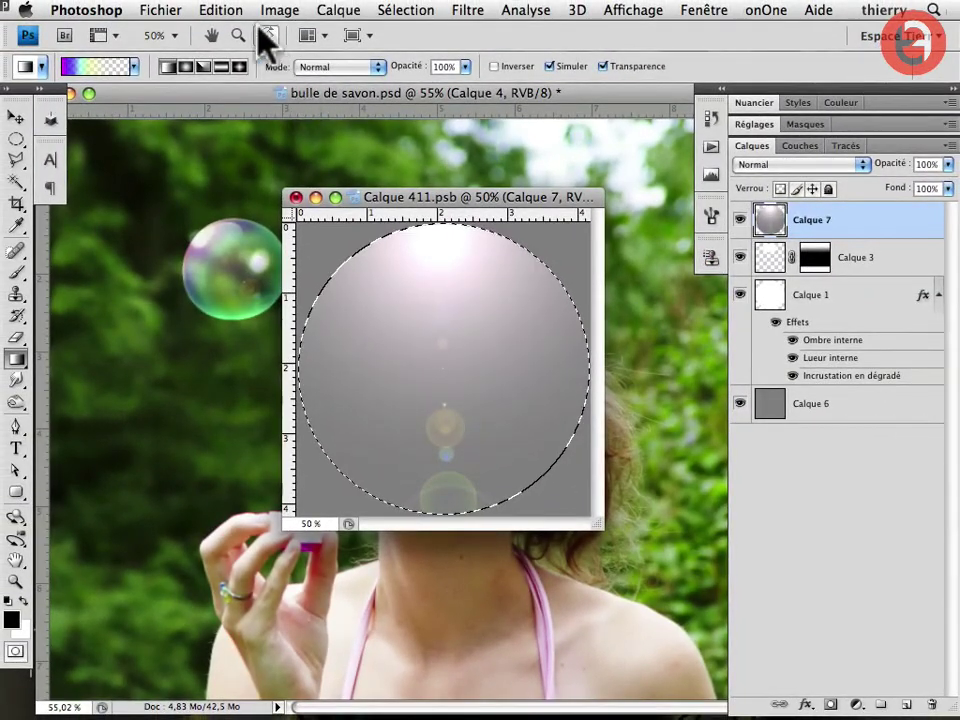
pyautogui.click(467, 10)
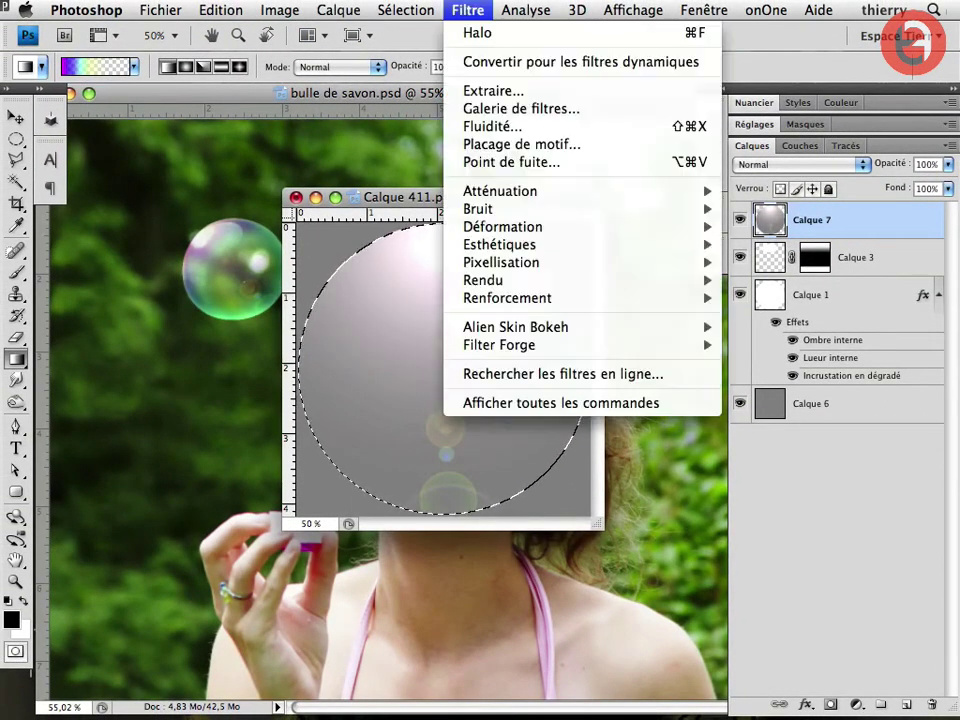
pyautogui.moveTo(530, 226)
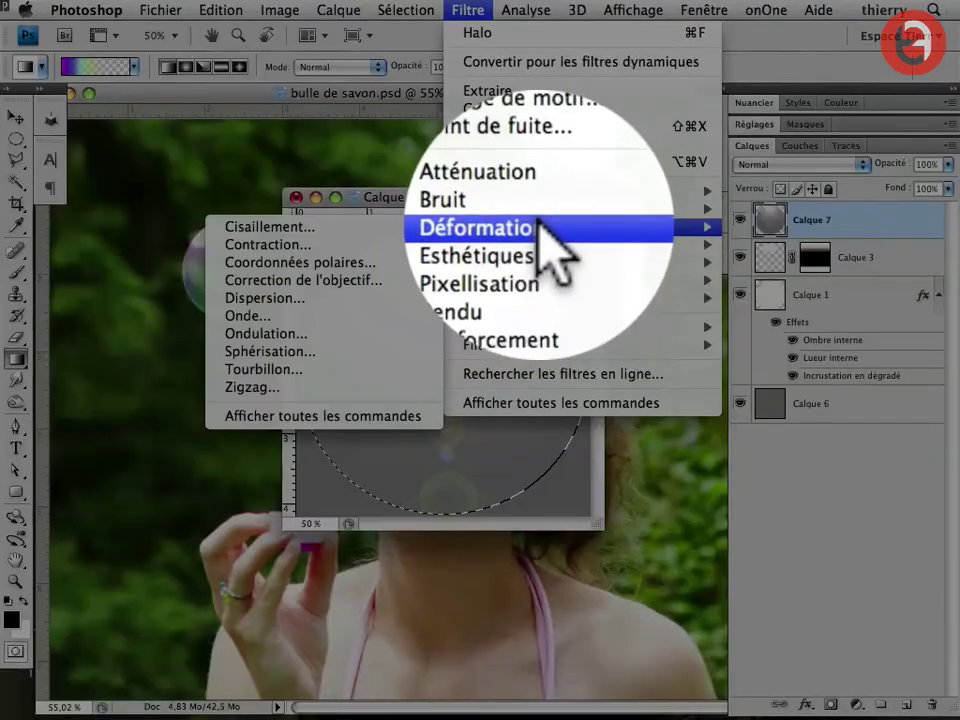
pyautogui.click(290, 350)
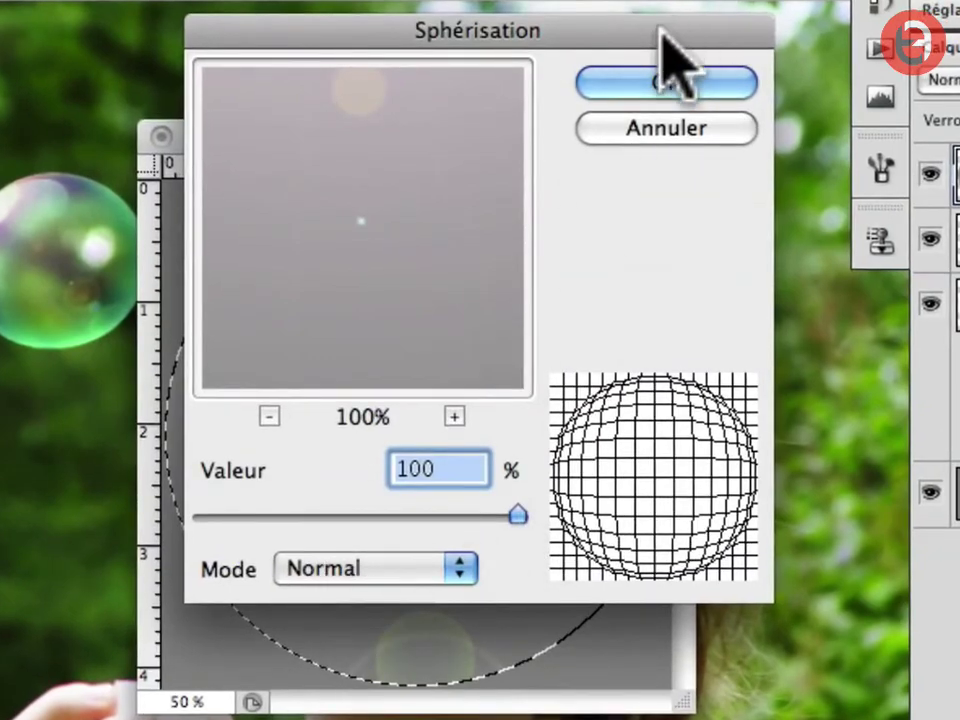
pyautogui.click(668, 82)
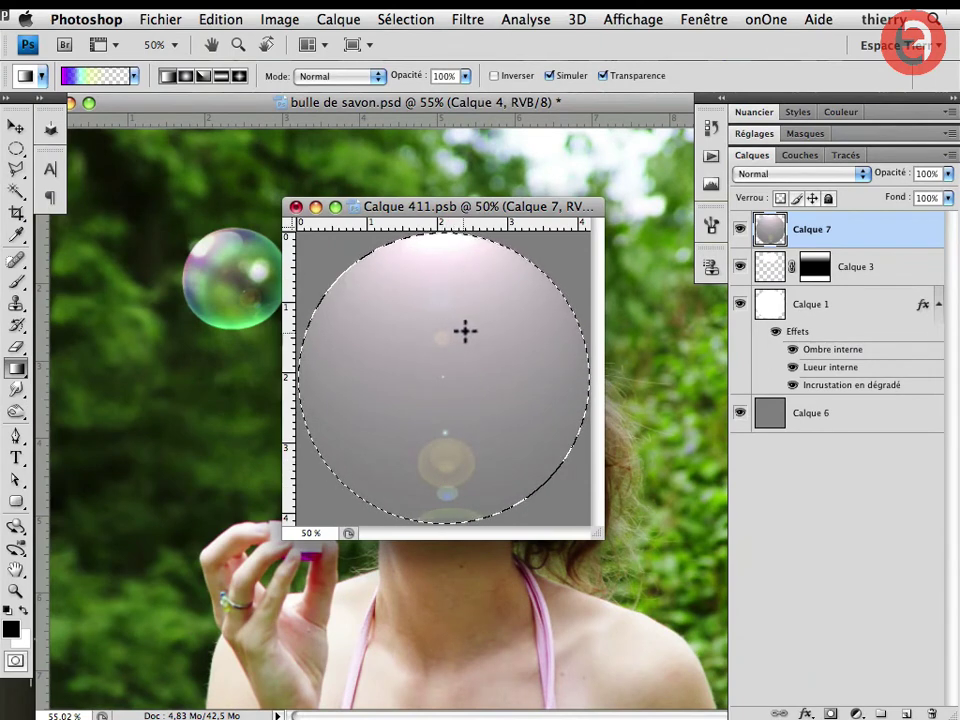
pyautogui.press('super+d')
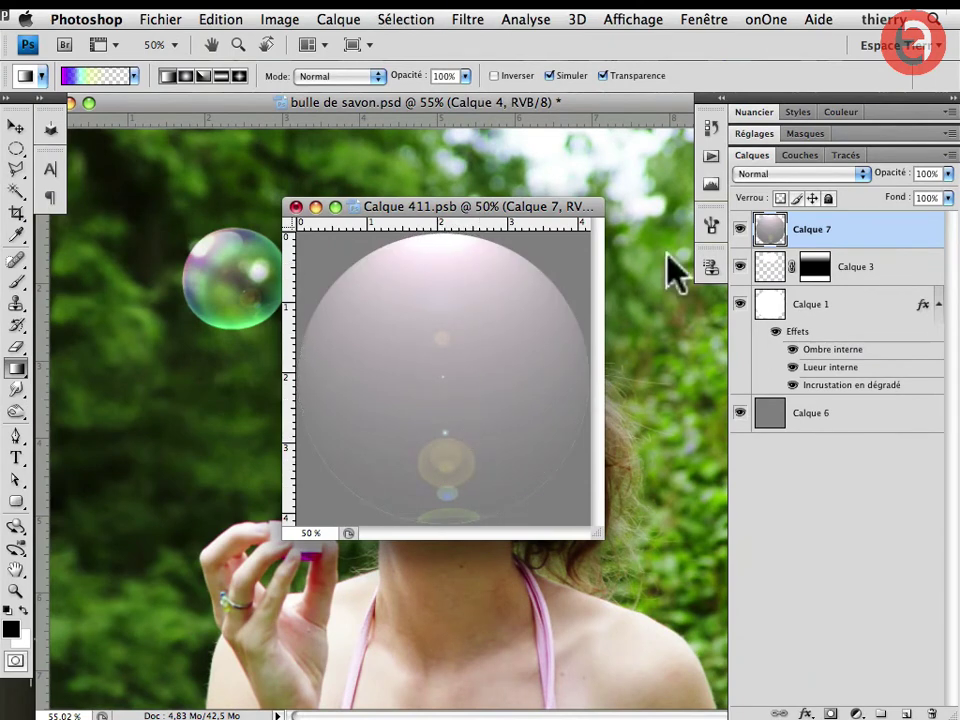
# Set Calque 7's blending mode to Lumière ponctuelle and its opacity to 77%
pyautogui.click(783, 176)
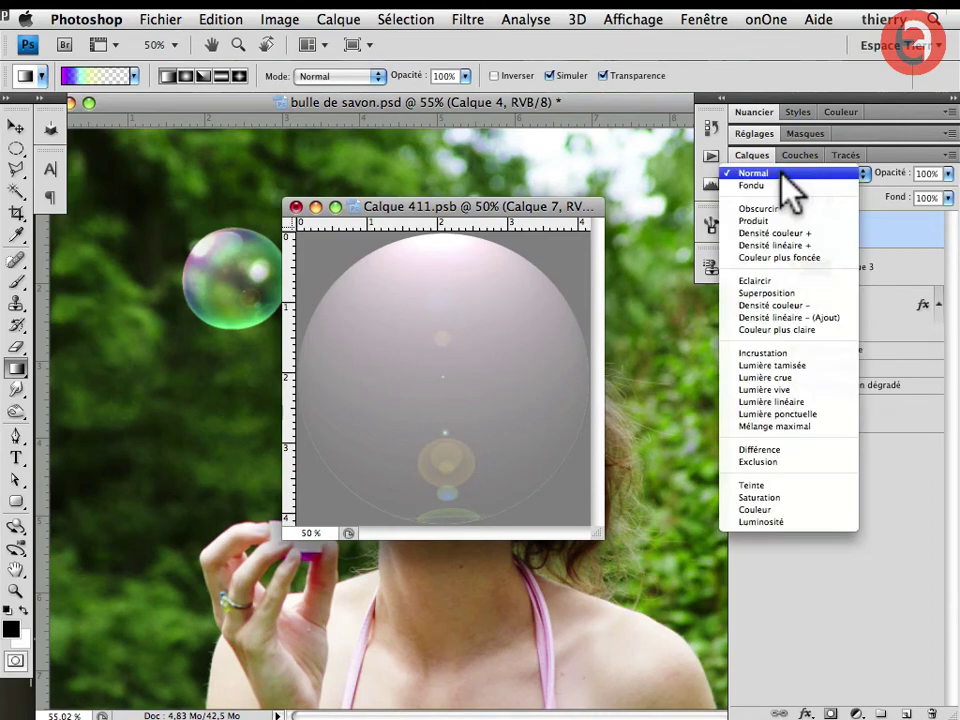
pyautogui.click(778, 413)
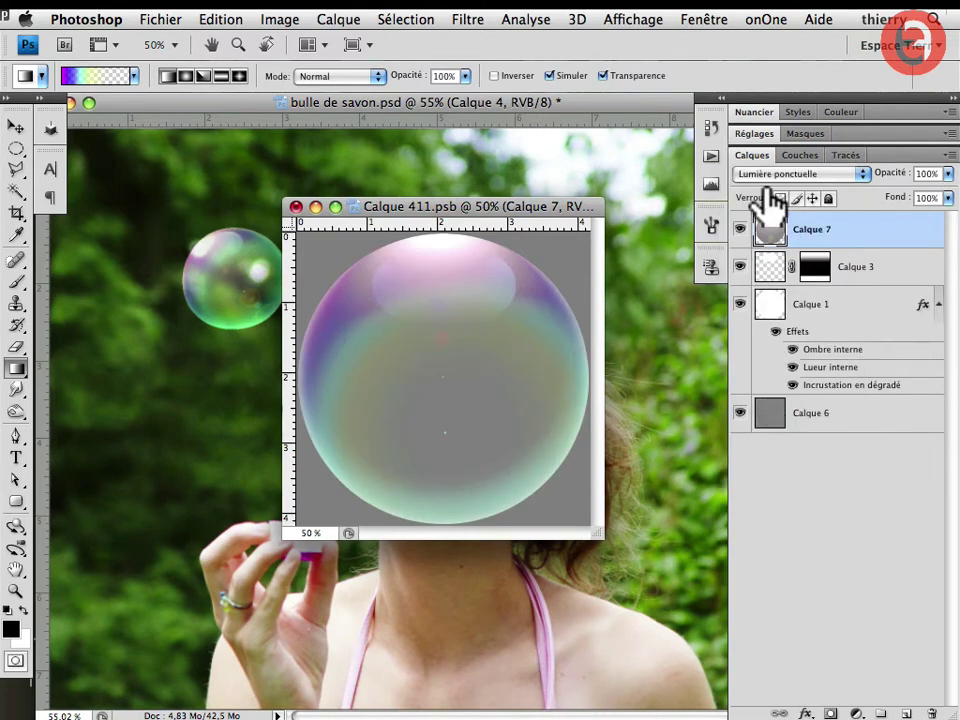
pyautogui.moveTo(888, 188); pyautogui.dragTo(890, 190)
# Enlarge the bubble document window and hide the grey Calque 6 background
pyautogui.moveTo(547, 236); pyautogui.dragTo(590, 172)
pyautogui.moveTo(597, 537); pyautogui.dragTo(650, 577)
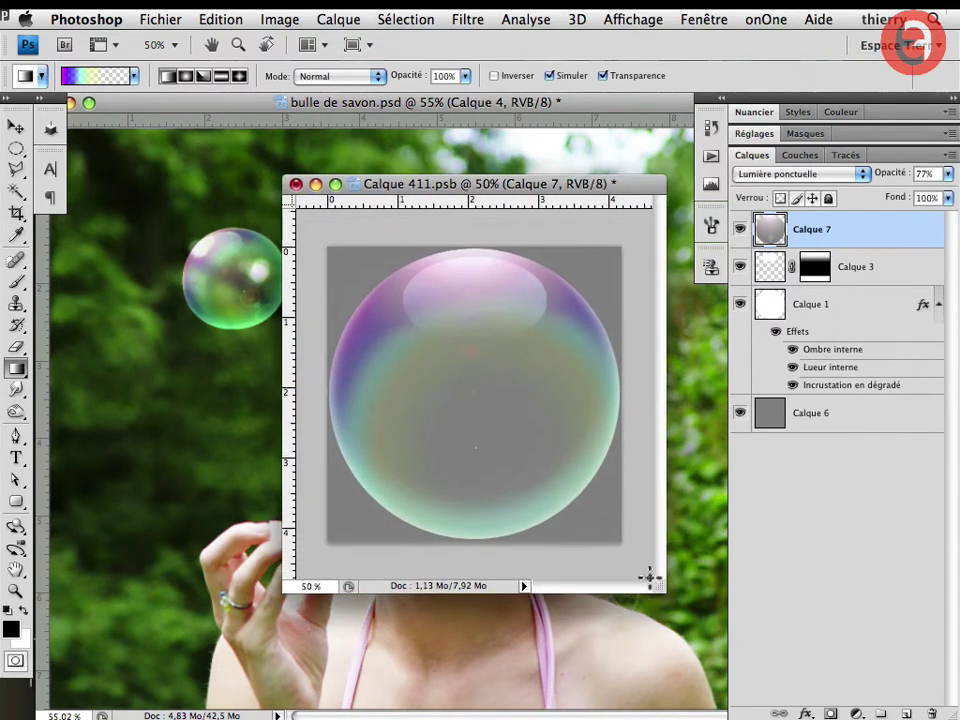
pyautogui.click(740, 412)
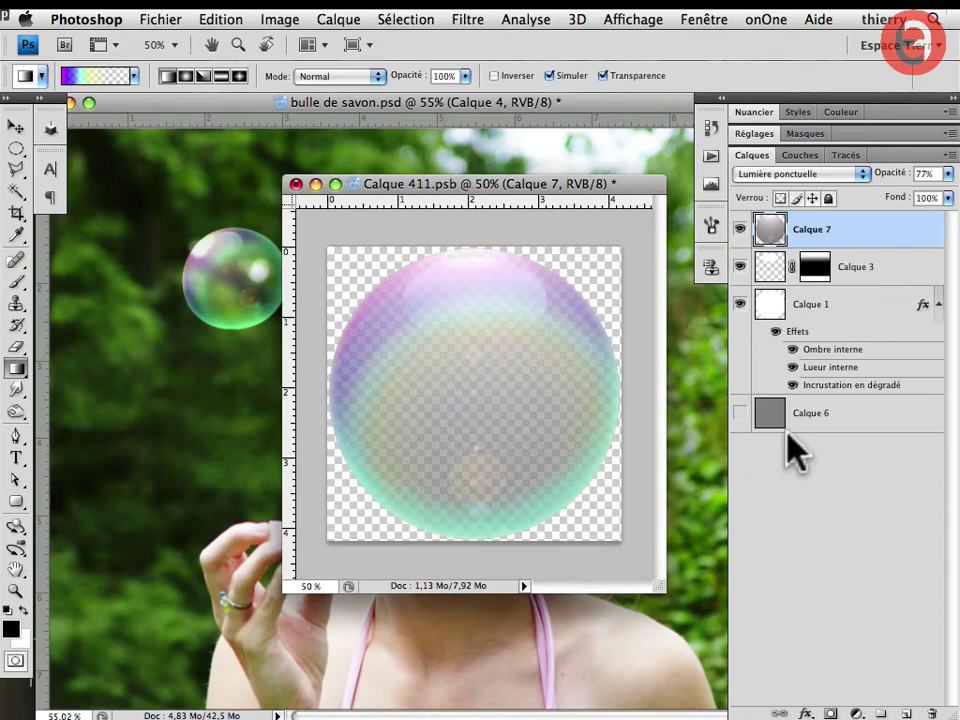
# Close the Calque 411.psb smart object without saving its changes
pyautogui.moveTo(567, 191)
pyautogui.mouseDown()
pyautogui.moveTo(538, 372)
pyautogui.moveTo(567, 191)
pyautogui.mouseUp()
pyautogui.click(296, 184)
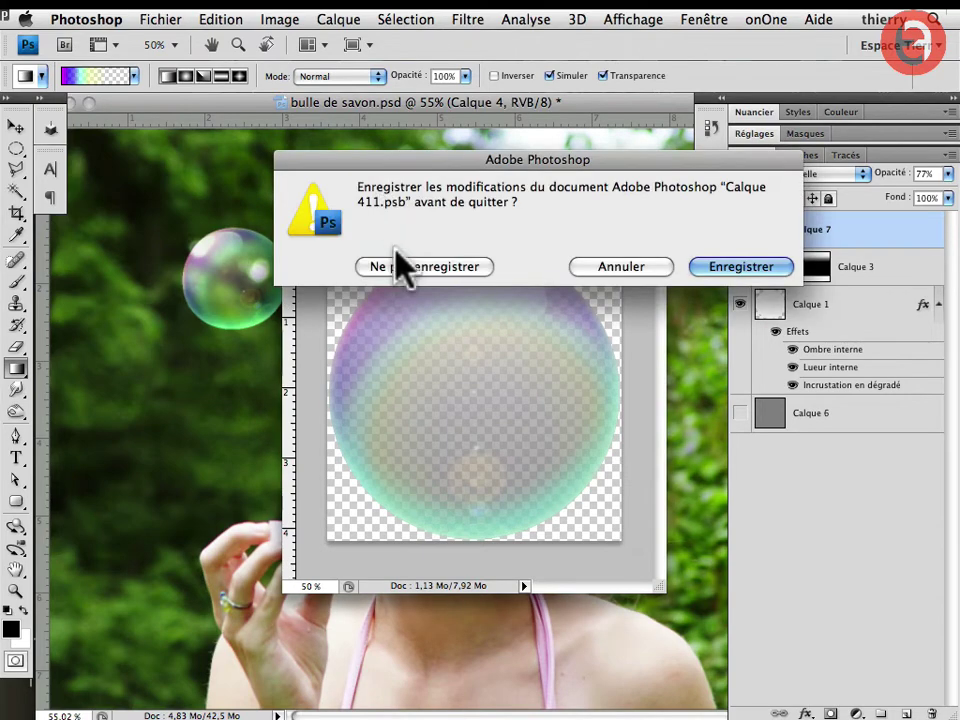
pyautogui.click(386, 266)
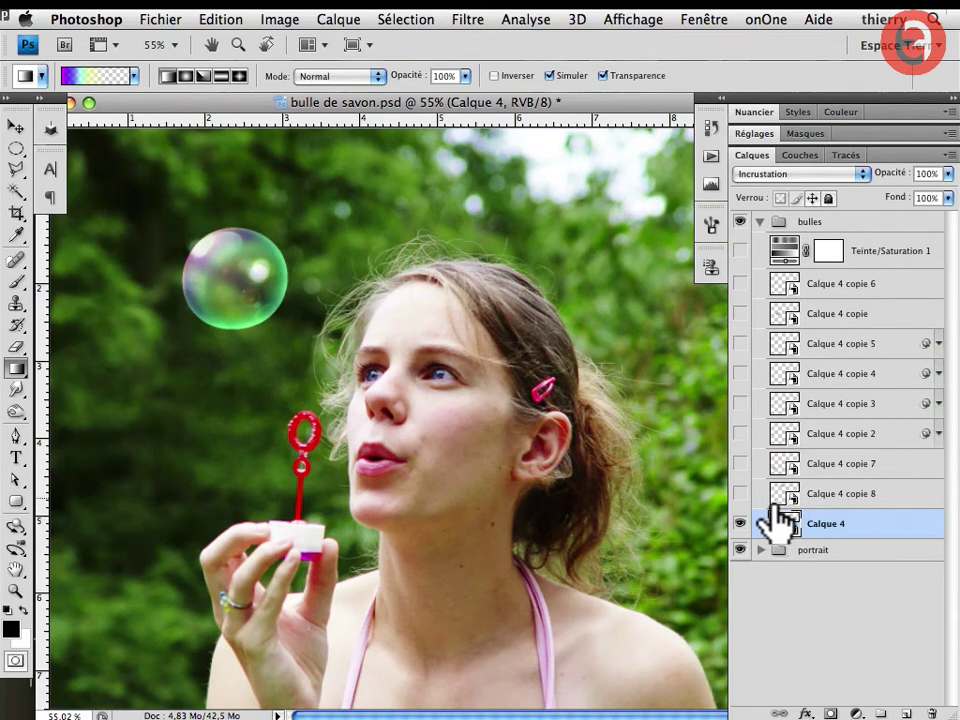
# Show all the Calque 4 copies in the bulles group, hiding and redisplaying the filtered copies to compare them
pyautogui.click(740, 494)
pyautogui.moveTo(745, 520); pyautogui.dragTo(748, 268)
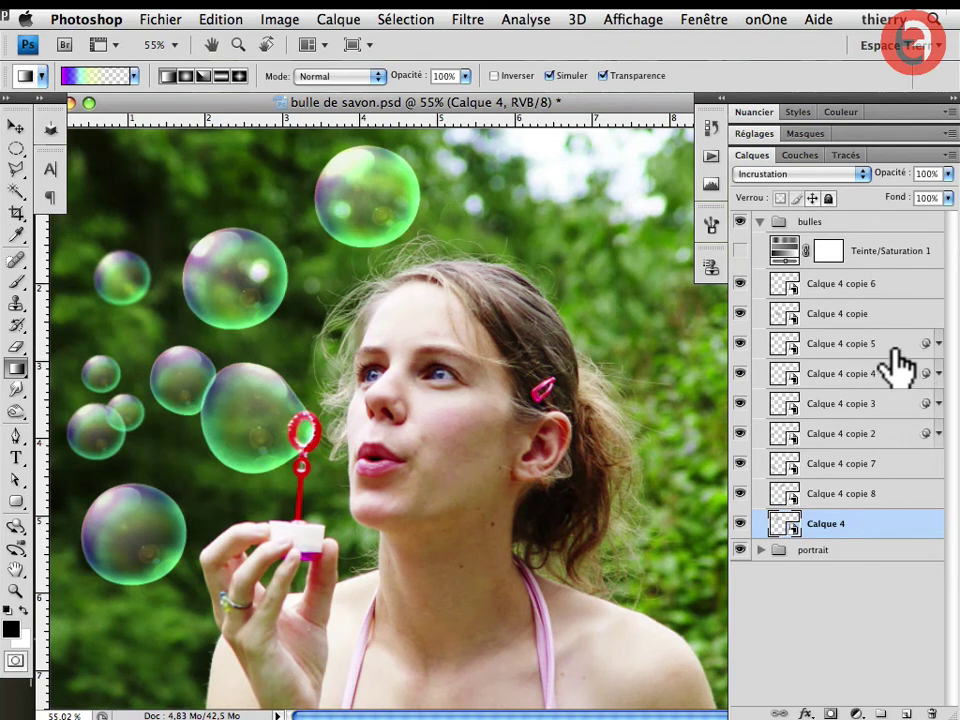
pyautogui.moveTo(740, 343); pyautogui.dragTo(742, 432)
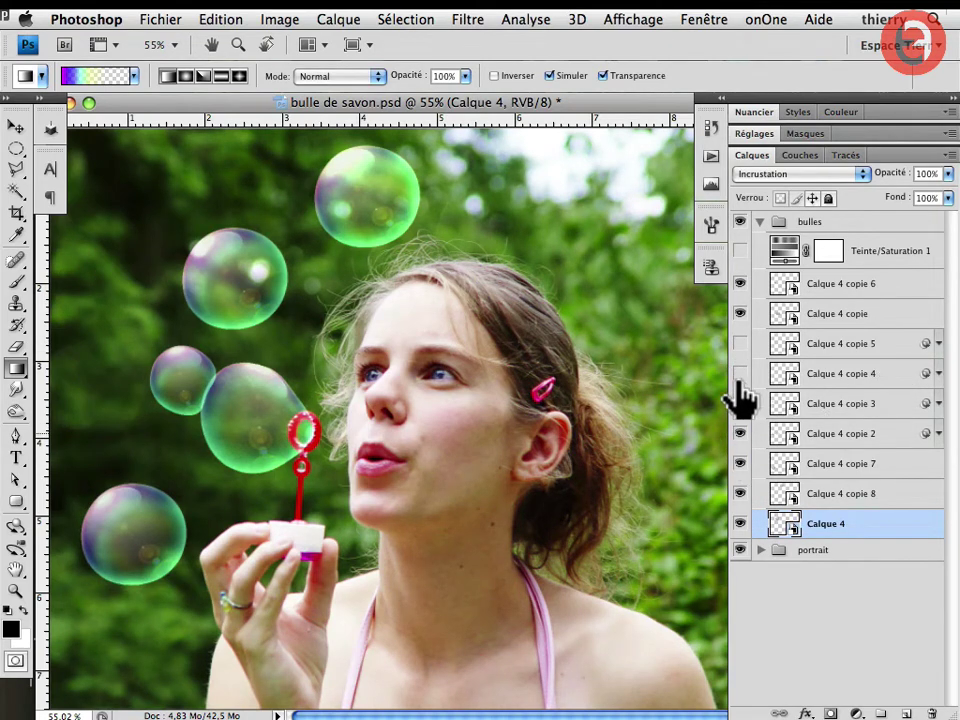
pyautogui.moveTo(740, 433); pyautogui.dragTo(754, 354)
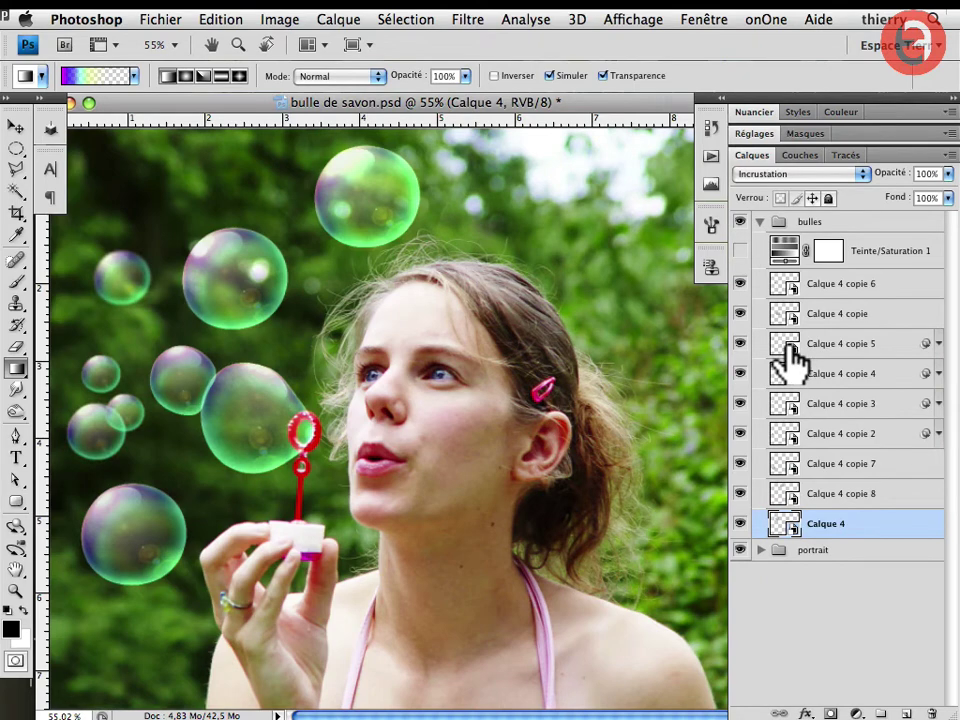
# Set the radius of Calque 4 copie 5's Flou gaussien smart filter to 2.6 pixels
pyautogui.click(938, 344)
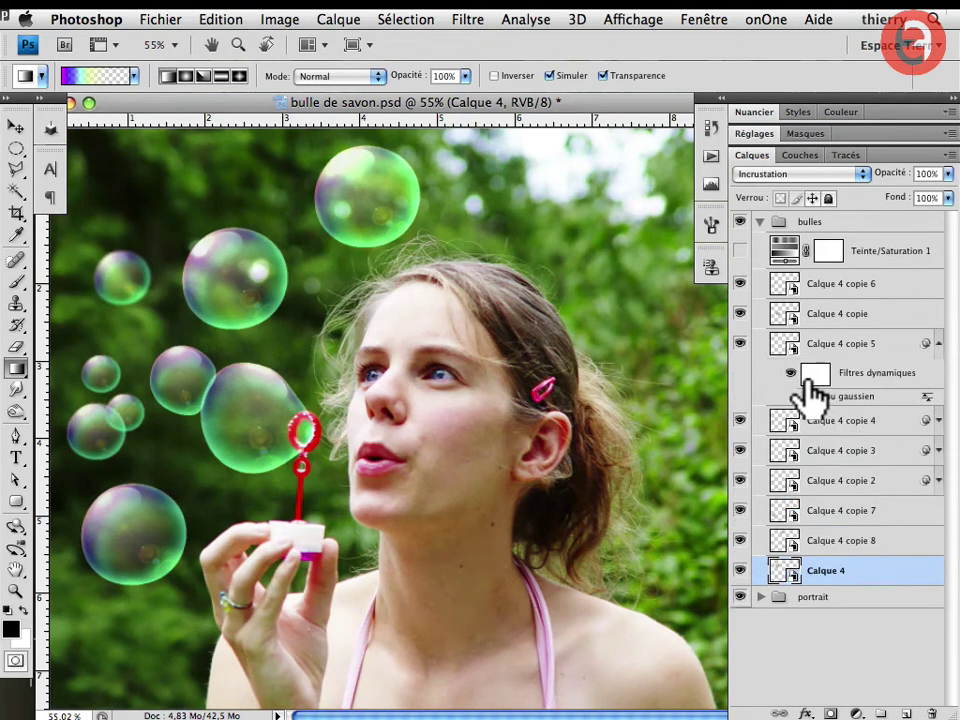
pyautogui.doubleClick(824, 396)
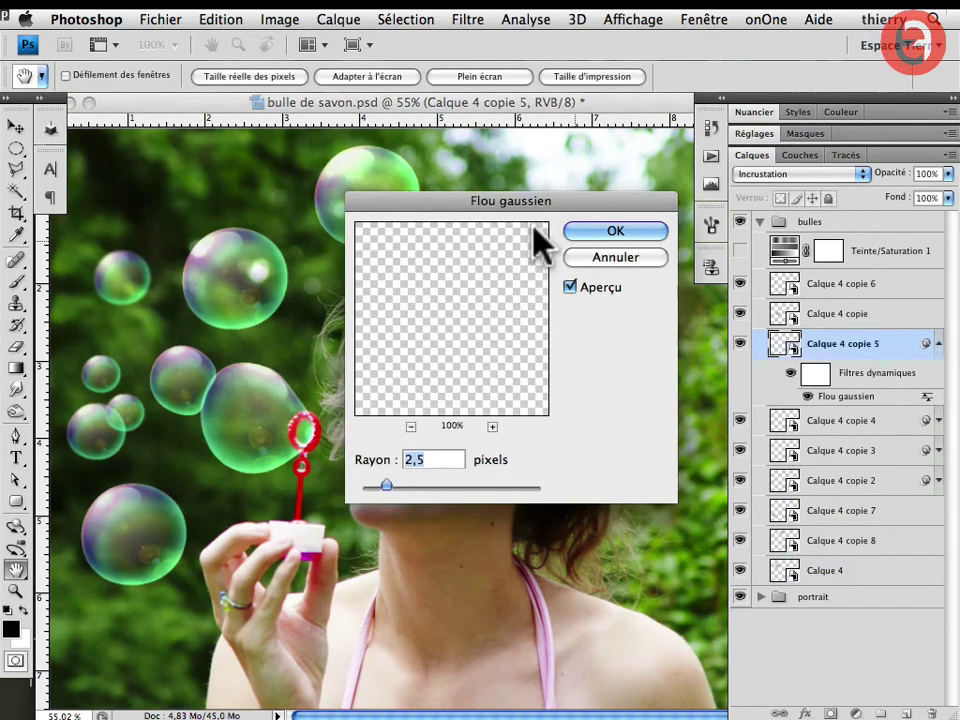
pyautogui.moveTo(447, 220); pyautogui.dragTo(451, 258)
pyautogui.moveTo(392, 523)
pyautogui.mouseDown()
pyautogui.moveTo(456, 540)
pyautogui.moveTo(384, 524)
pyautogui.moveTo(389, 517)
pyautogui.mouseUp()
pyautogui.click(619, 269)
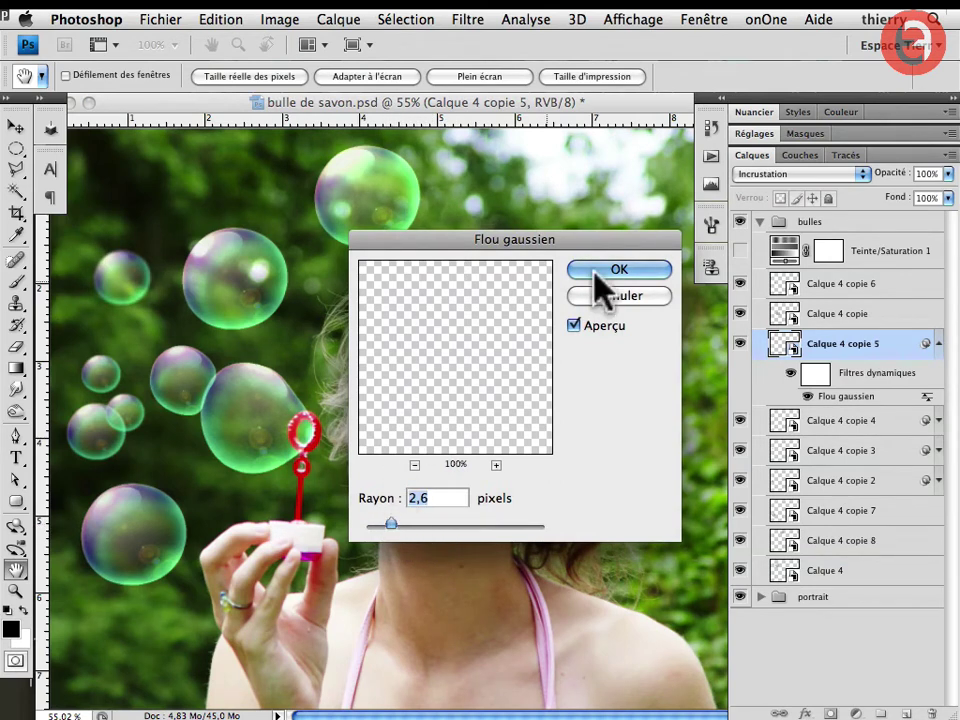
# Open the custom Déformation mesh on the Calque 4 copie bubble at the wand and apply the transformation
pyautogui.click(938, 343)
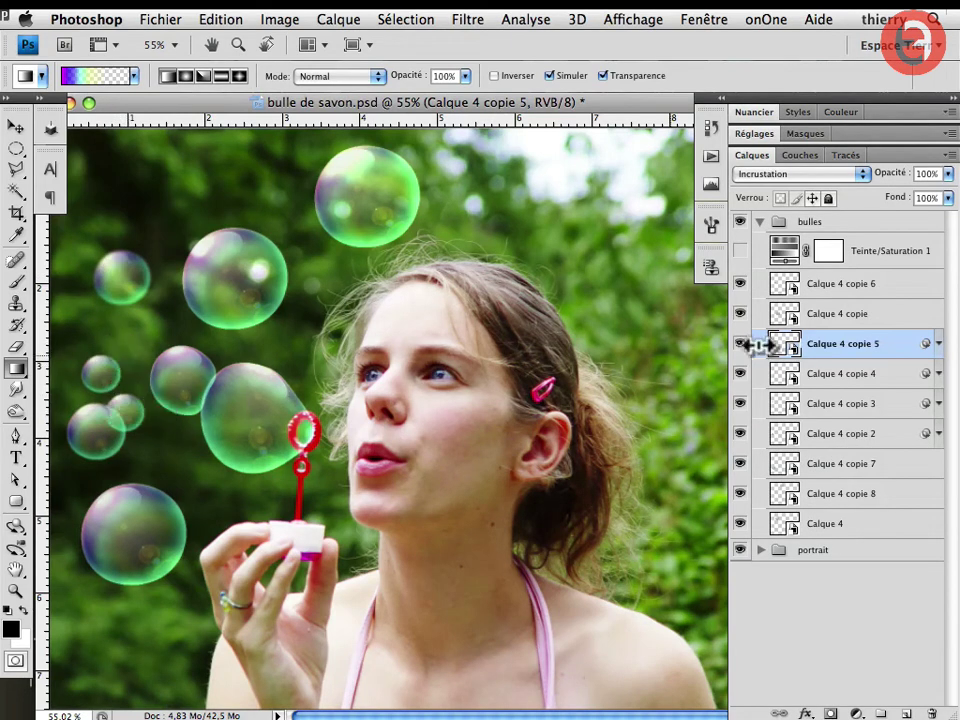
pyautogui.click(828, 320)
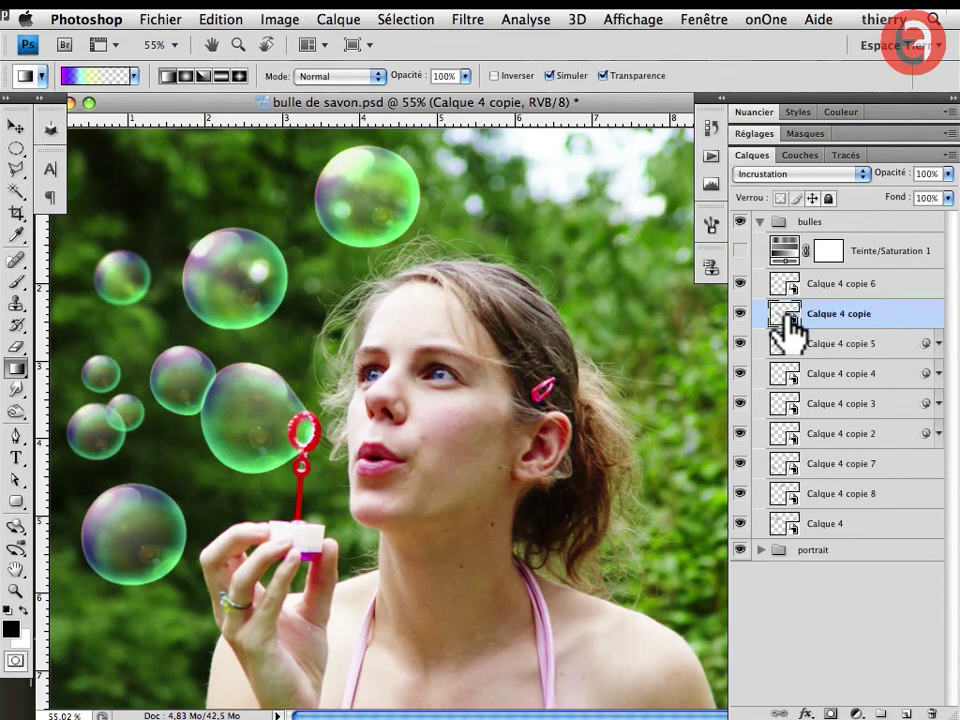
pyautogui.hotkey('ctrl', 't')
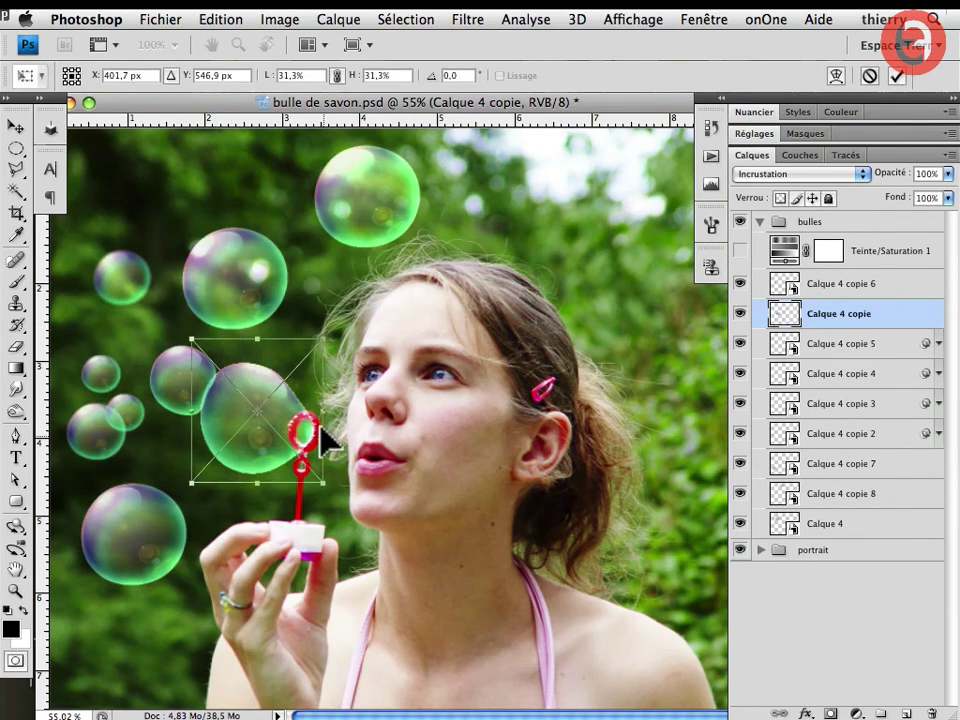
pyautogui.rightClick(263, 386)
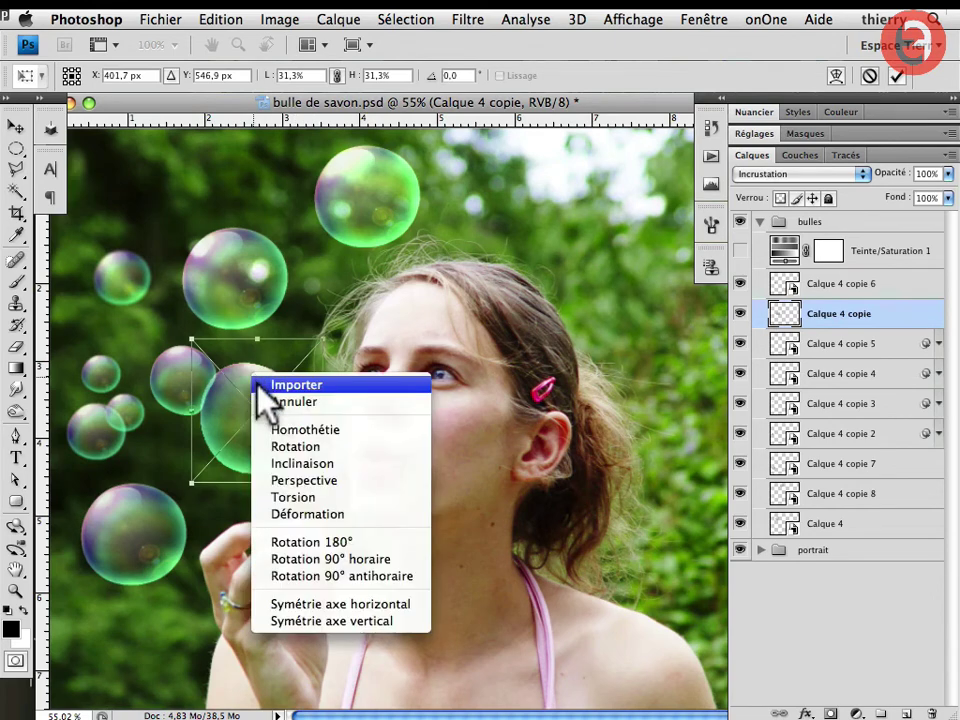
pyautogui.click(276, 513)
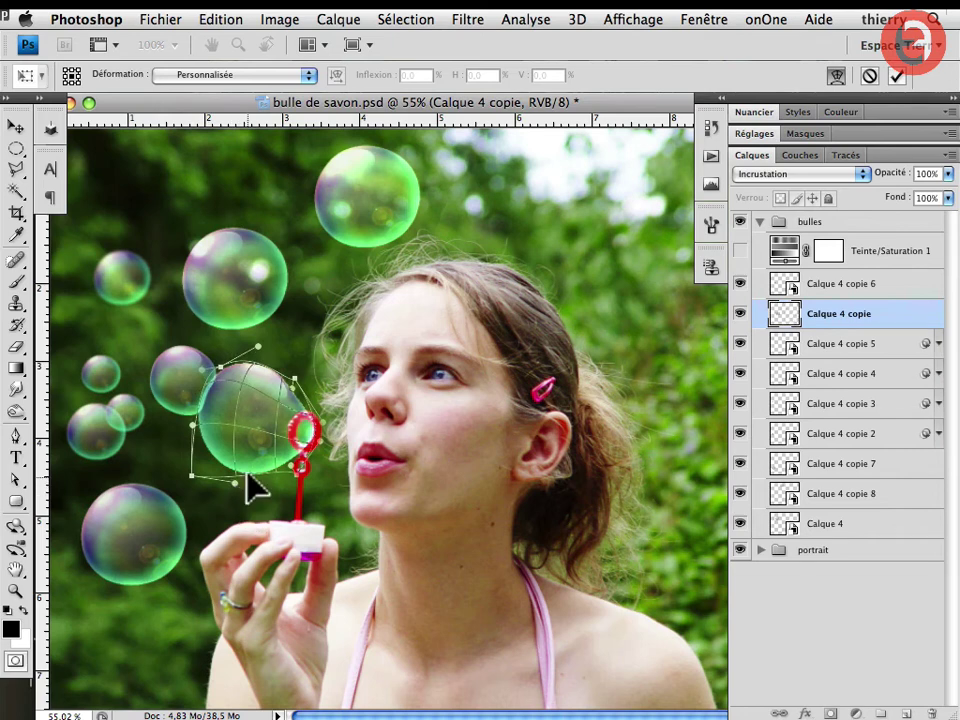
pyautogui.press('Return')
# Reshape the Calque 4 copie 6 bubble slightly with a custom Déformation warp, pulling its upper edge outward
pyautogui.click(785, 286)
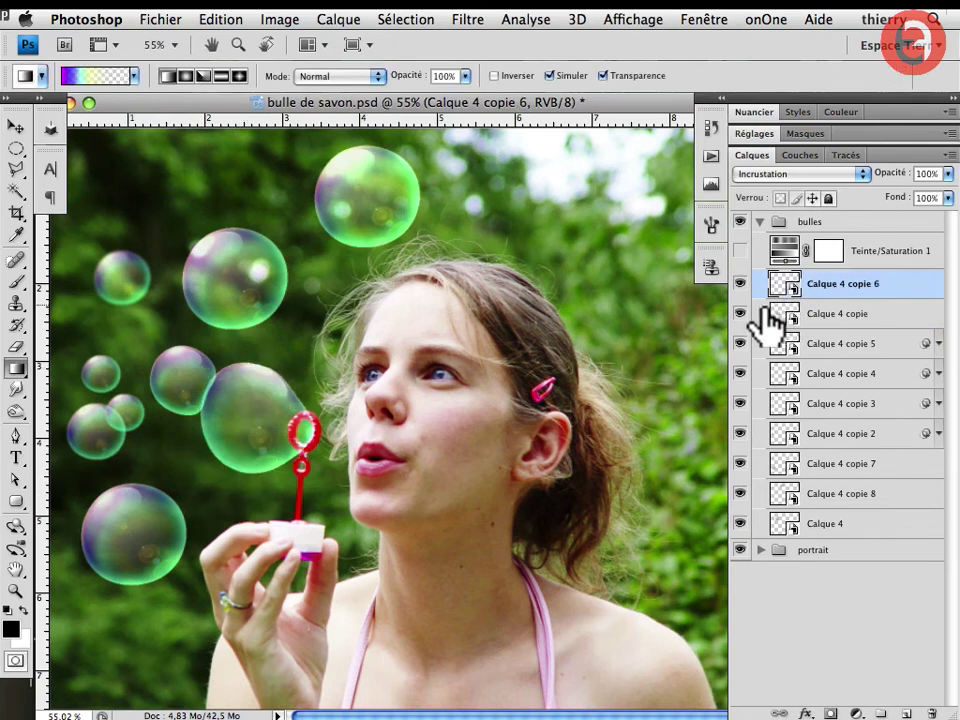
pyautogui.press('super+t')
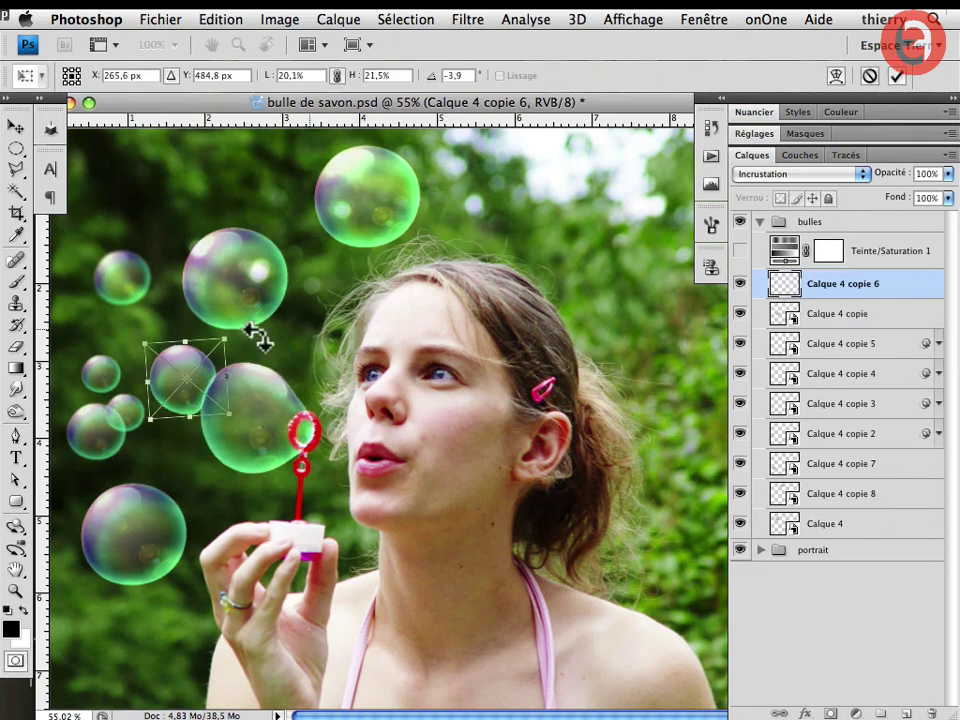
pyautogui.rightClick(187, 363)
pyautogui.click(214, 492)
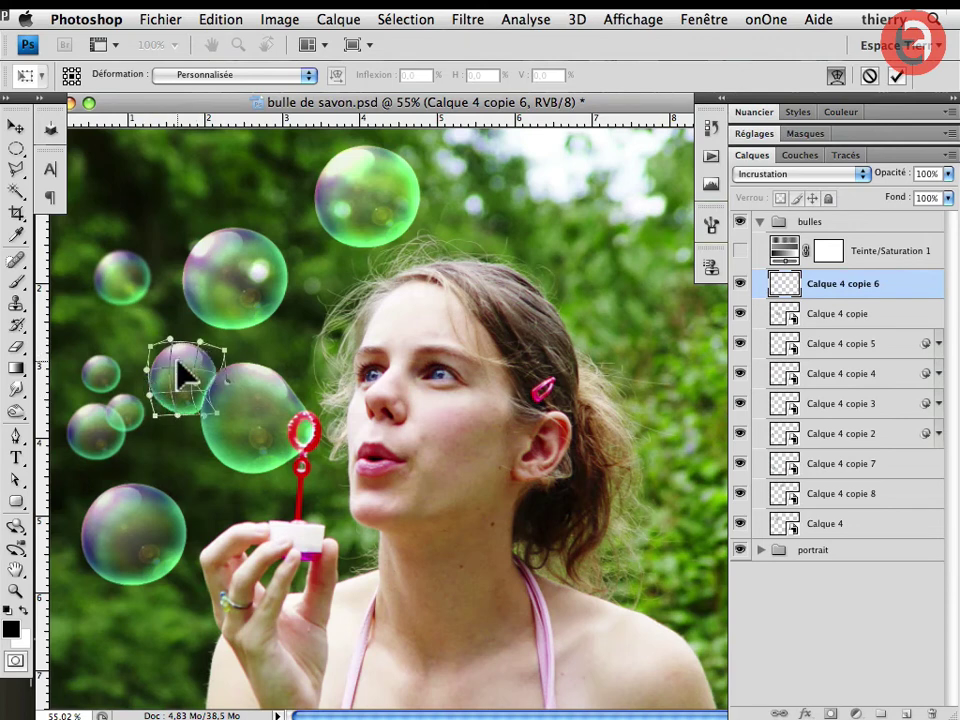
pyautogui.press('Return')
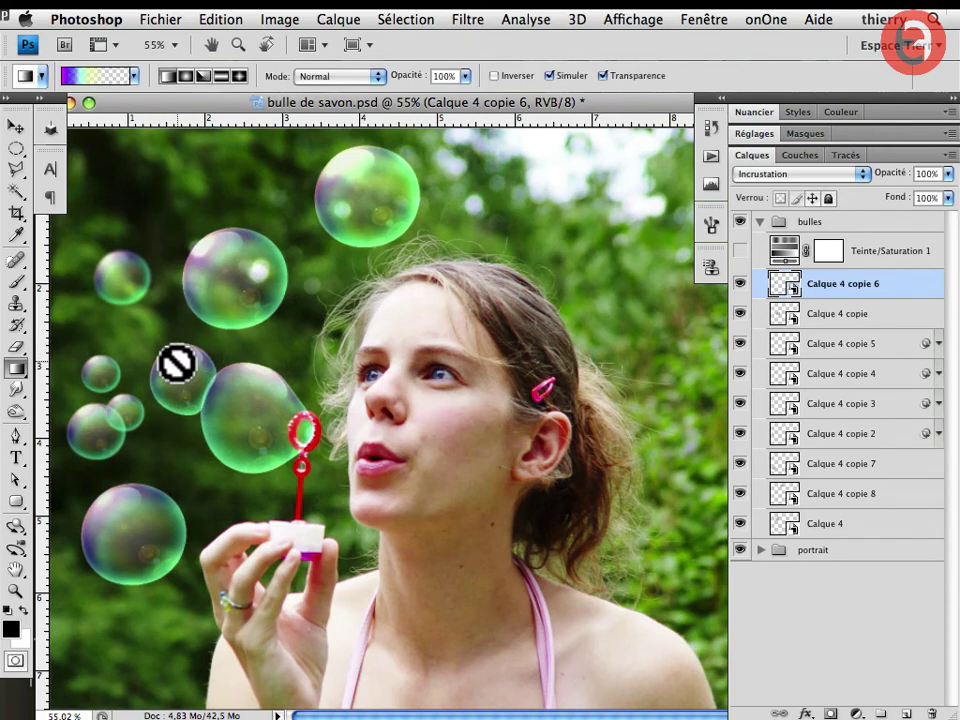
# Reopen the Déformation mesh of the Calque 4 copie 6 bubble to review its warp points
pyautogui.hotkey('ctrl', 't')
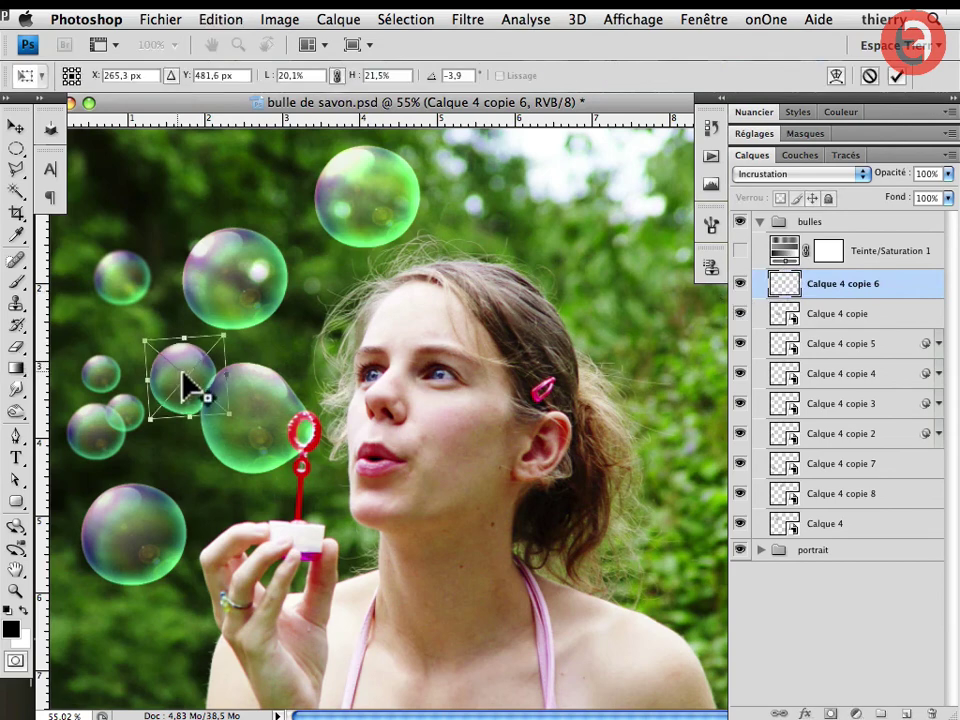
pyautogui.rightClick(187, 366)
pyautogui.click(208, 505)
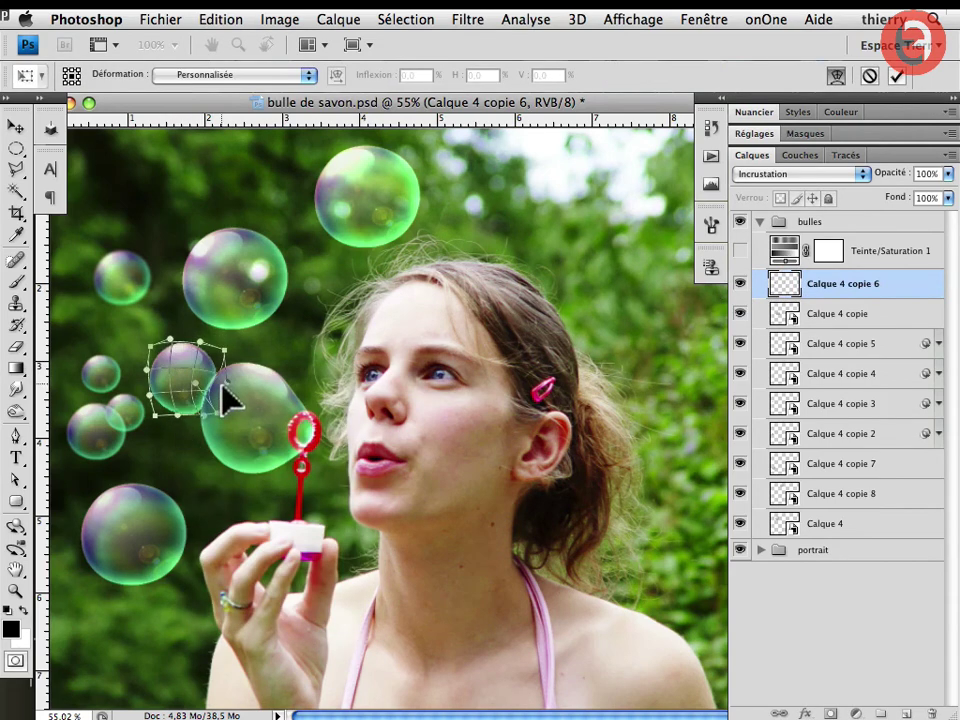
pyautogui.press('Return')
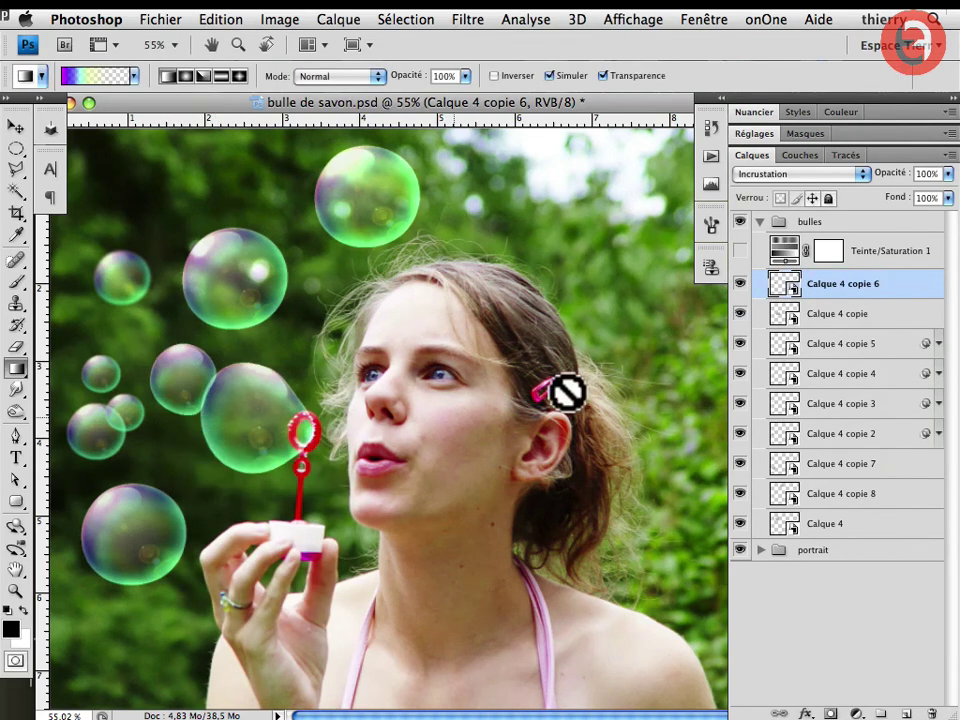
# Show the Teinte/Saturation 1 adjustment layer in the bulles group and make it the active layer
pyautogui.click(740, 251)
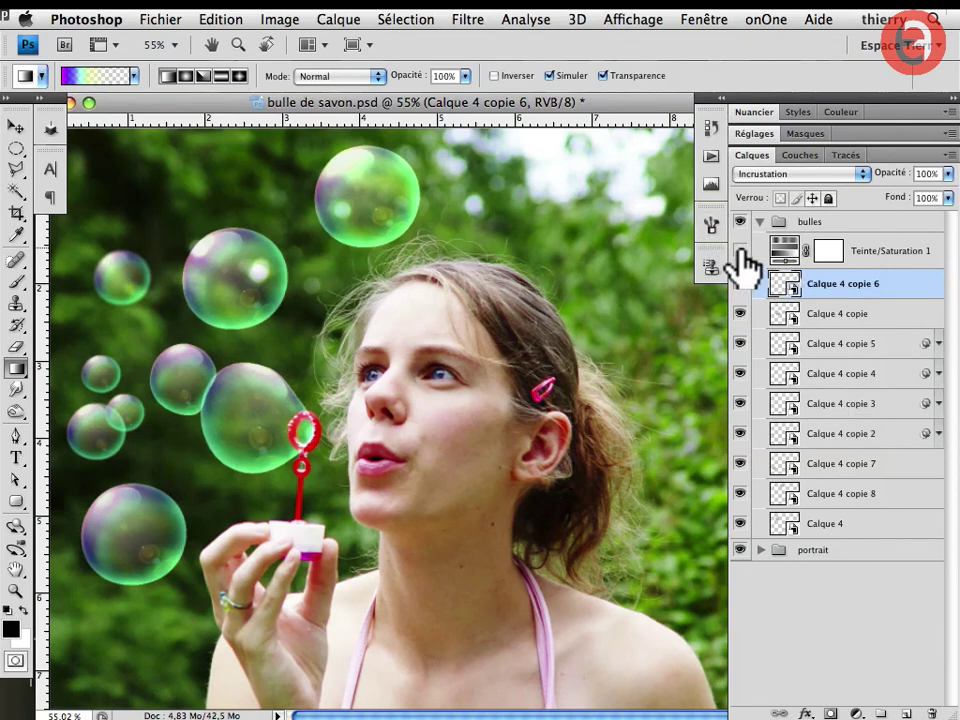
pyautogui.click(740, 251)
pyautogui.click(783, 253)
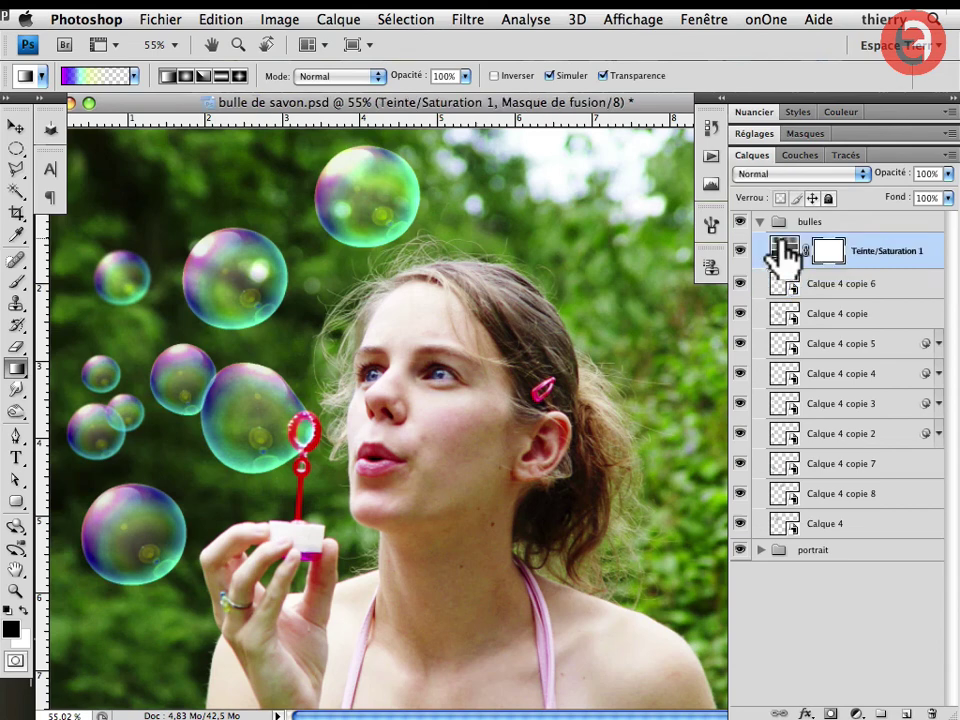
# Examine the Teinte/Saturation 1 settings, hiding and redisplaying the adjustment to compare its effect on the bubble colours
pyautogui.doubleClick(827, 256)
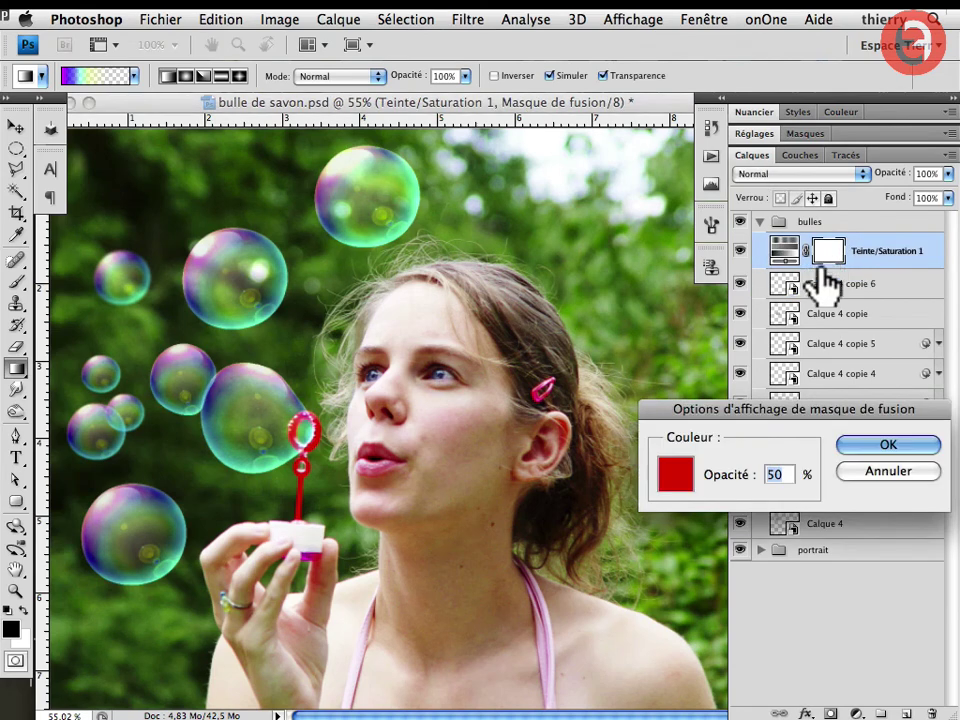
pyautogui.click(880, 470)
pyautogui.click(754, 133)
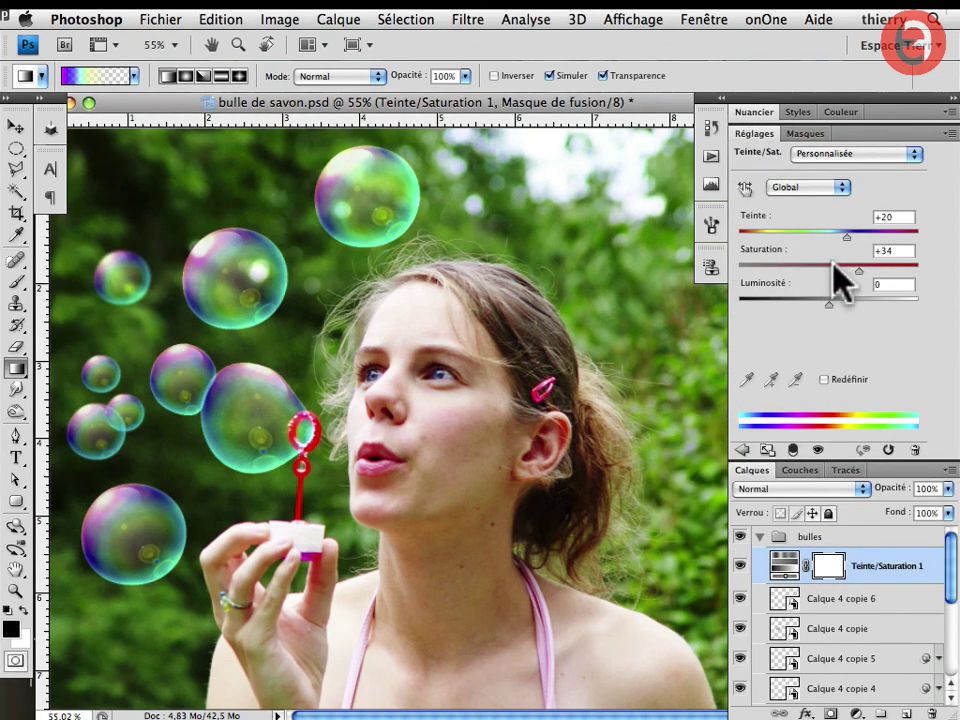
pyautogui.click(740, 566)
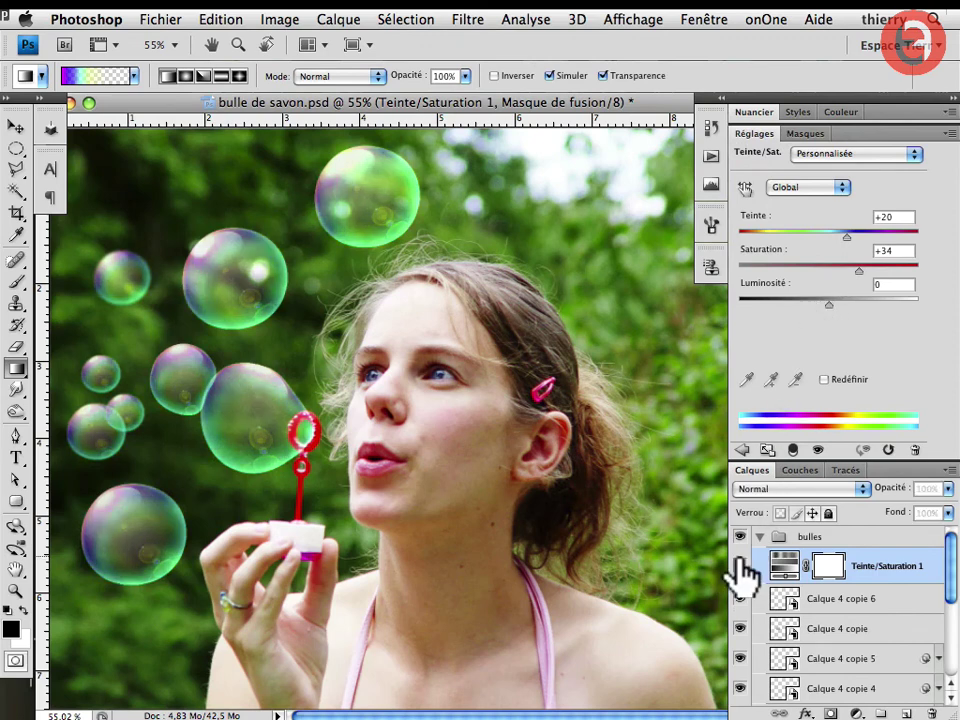
pyautogui.click(740, 566)
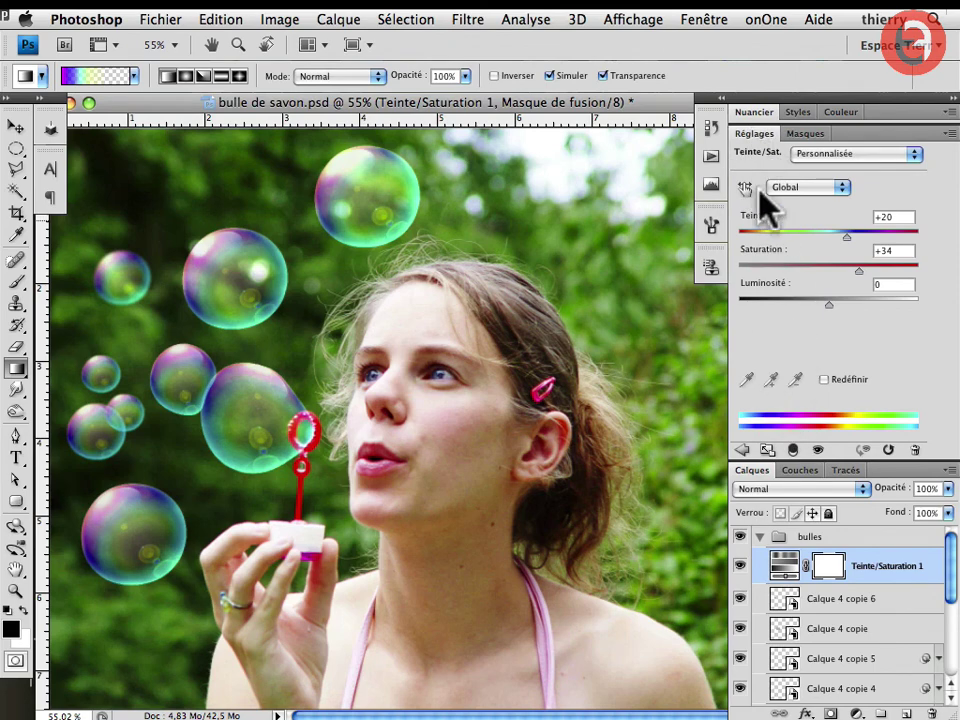
pyautogui.doubleClick(754, 133)
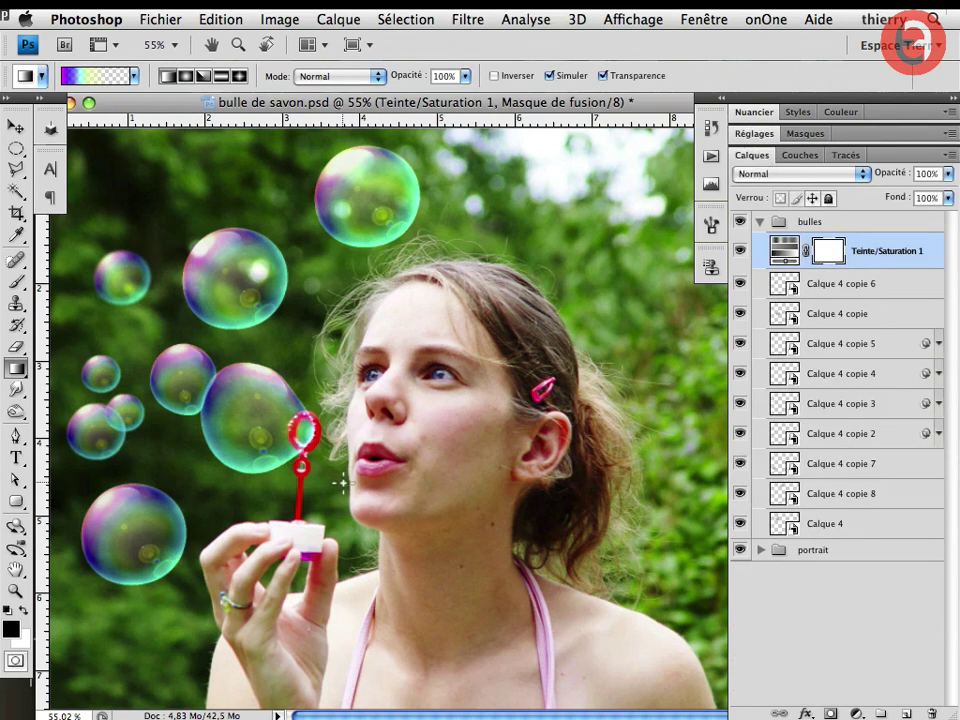